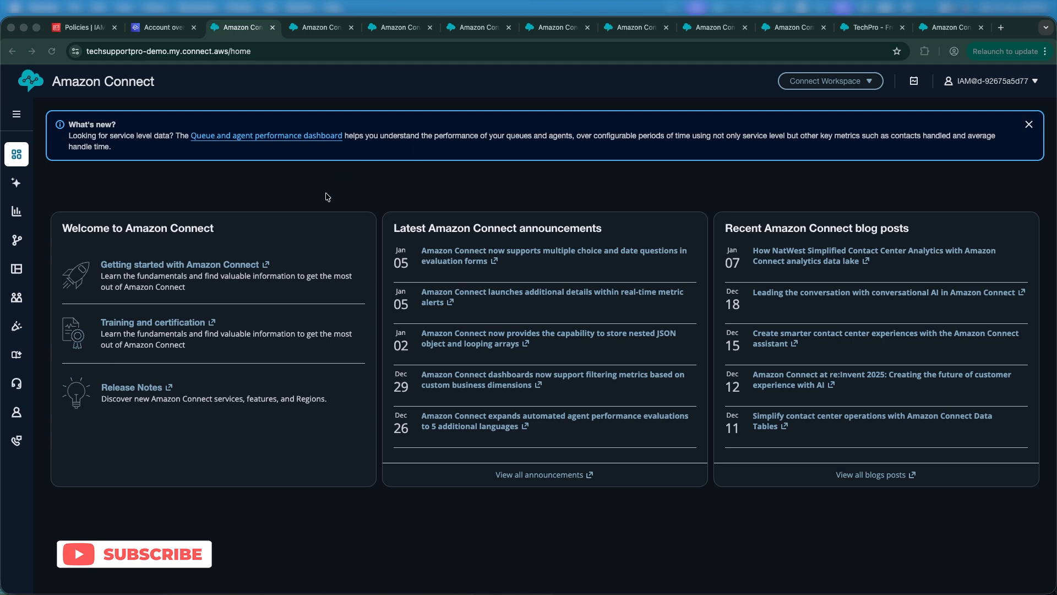
Step: Open the Security profiles page in a new browser tab and switch to it
left_click(105, 227)
mouse_move(16, 297)
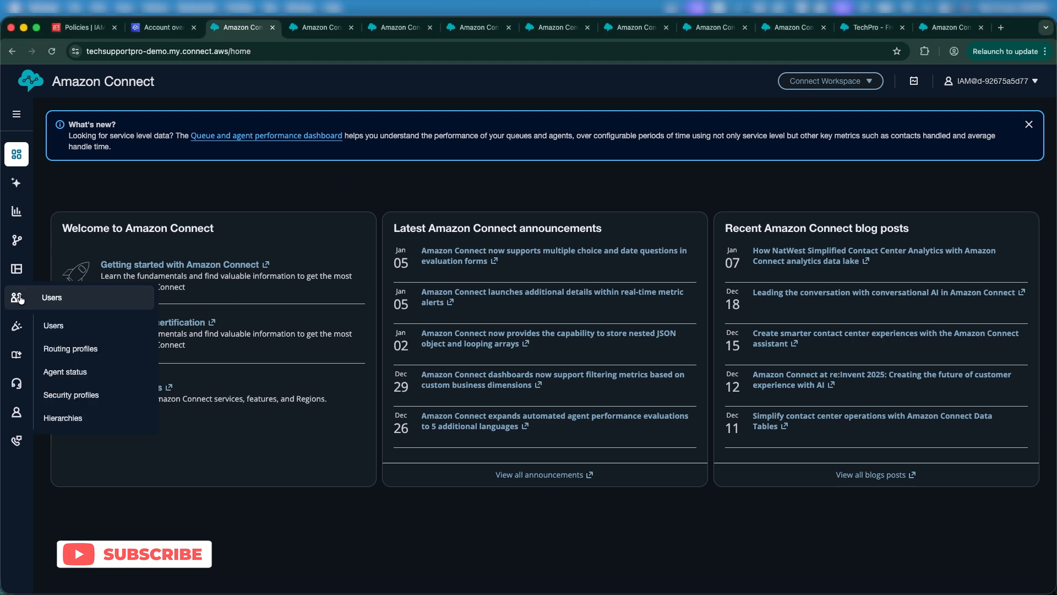
right_click(88, 397)
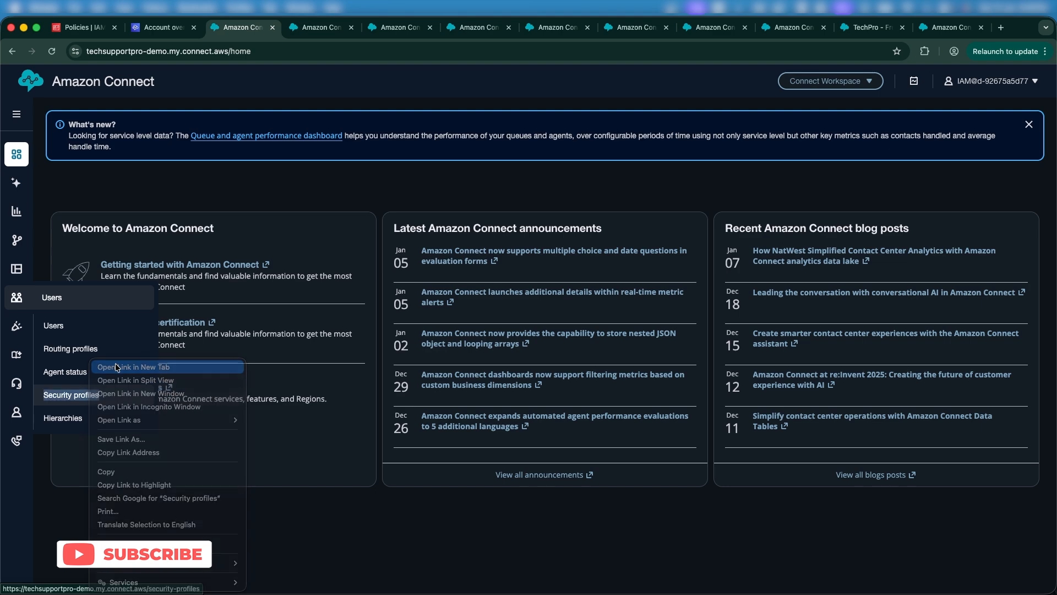
left_click(117, 367)
left_click(297, 27)
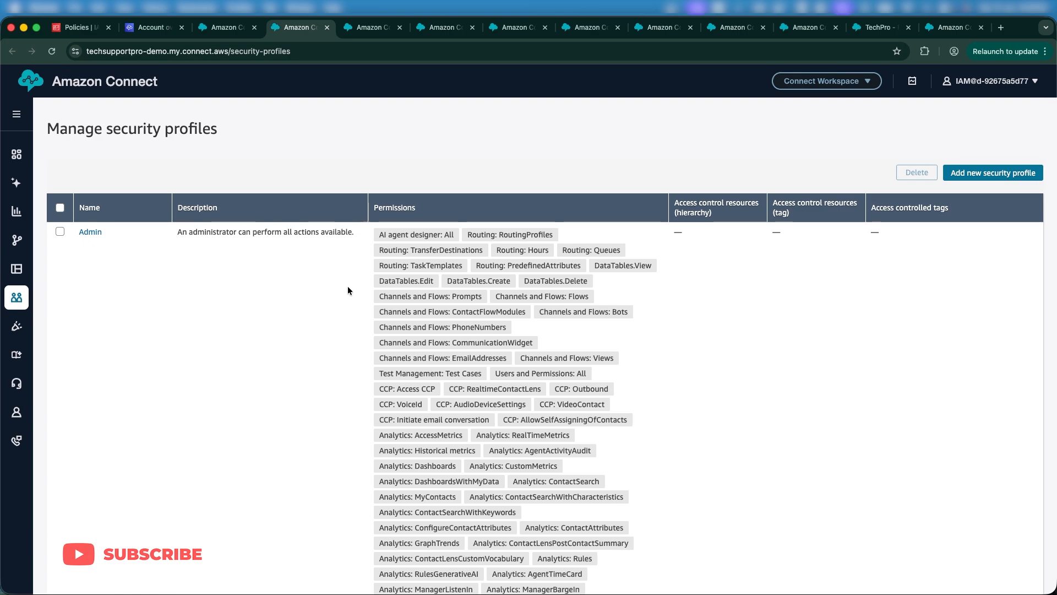
scroll(348, 286, "down", 15)
scroll(348, 285, "up", 15)
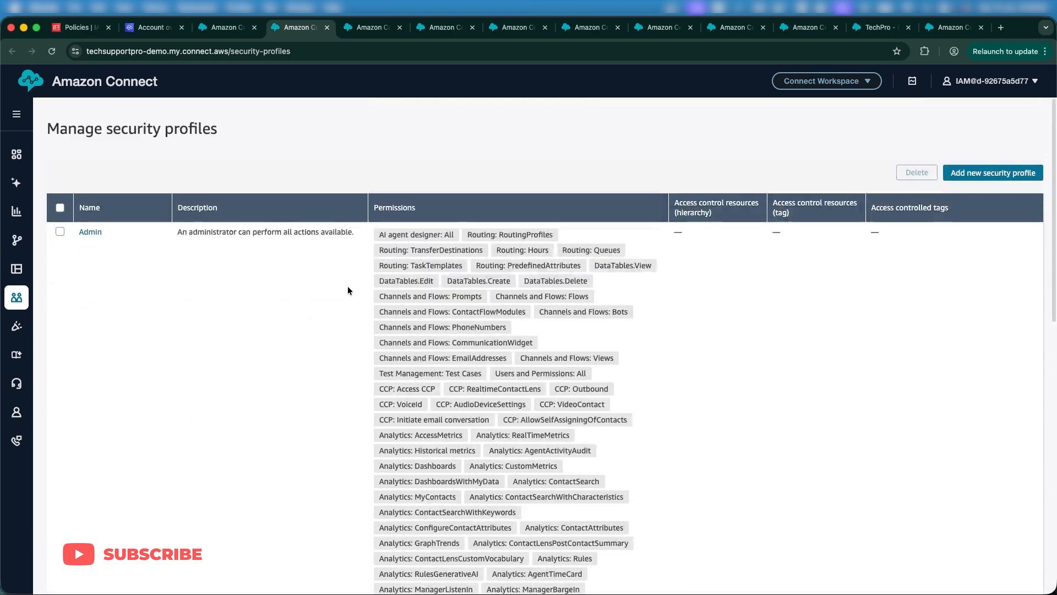
triple_click(190, 236)
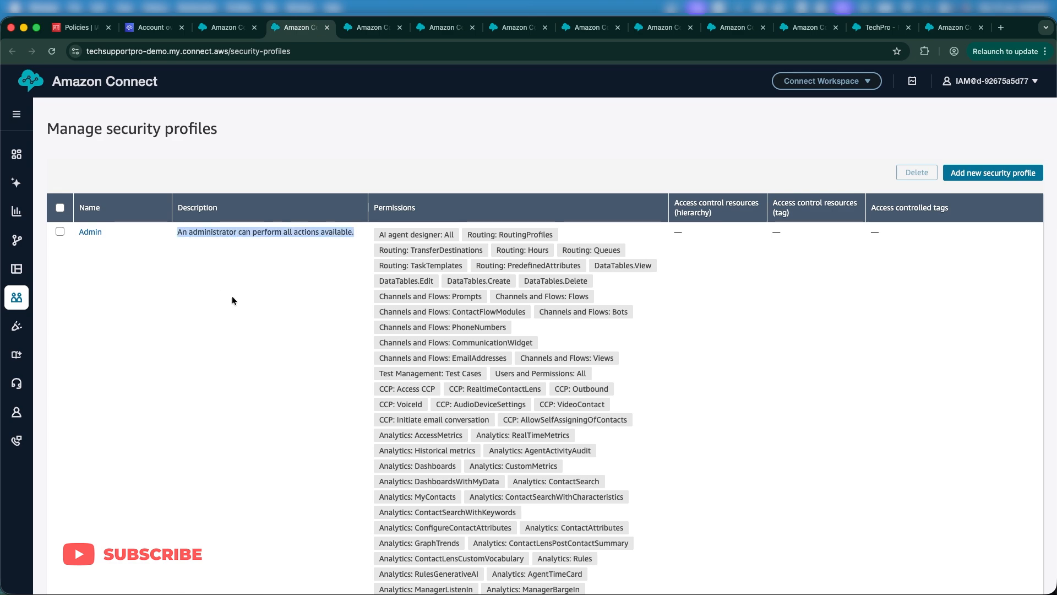
left_click(214, 238)
scroll(213, 235, "down", 6)
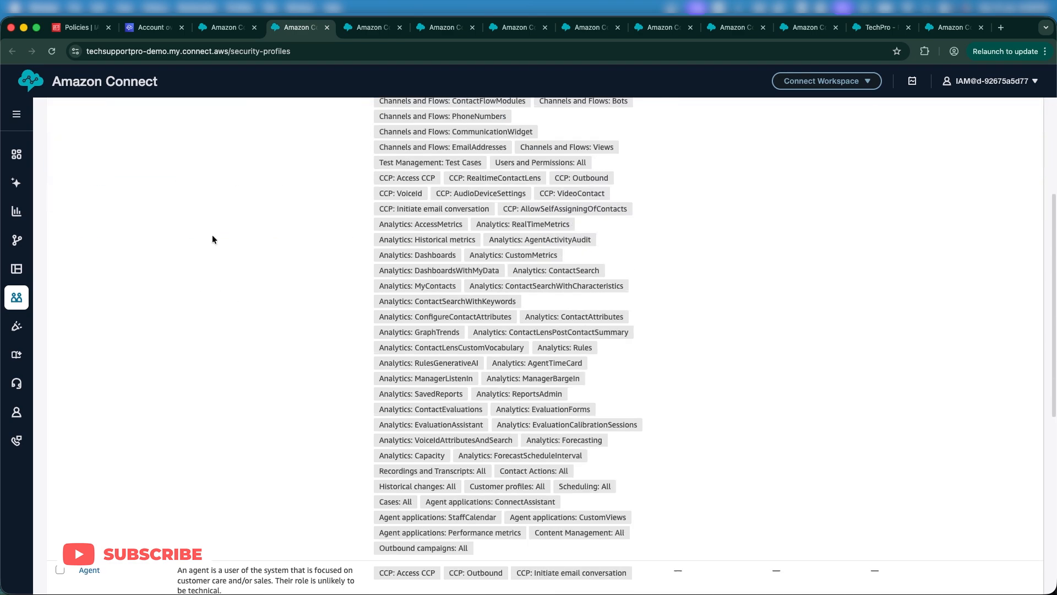
scroll(212, 240, "down", 2)
triple_click(198, 341)
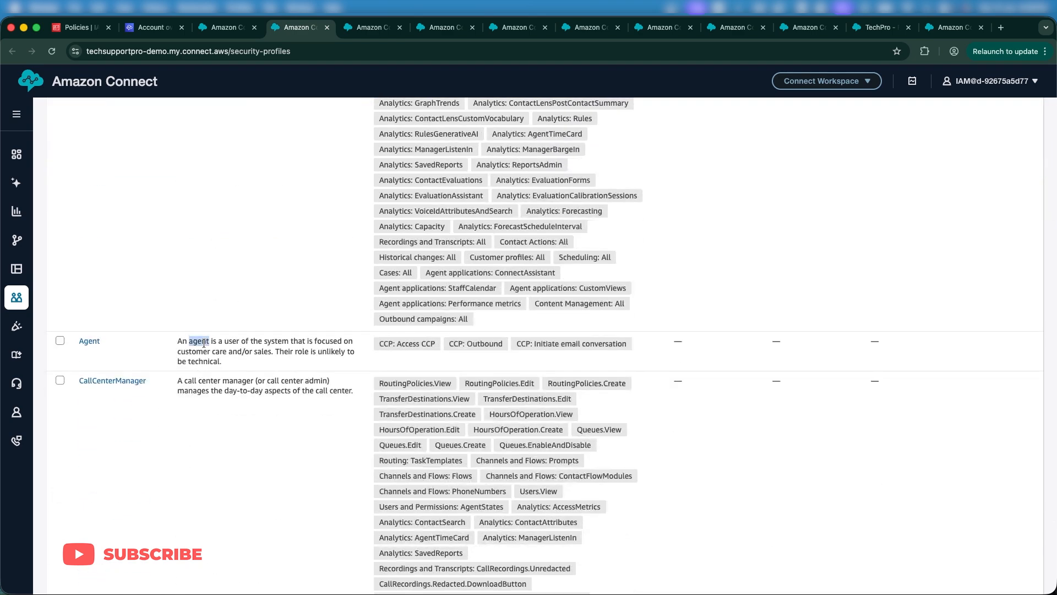
triple_click(195, 381)
scroll(193, 385, "down", 3)
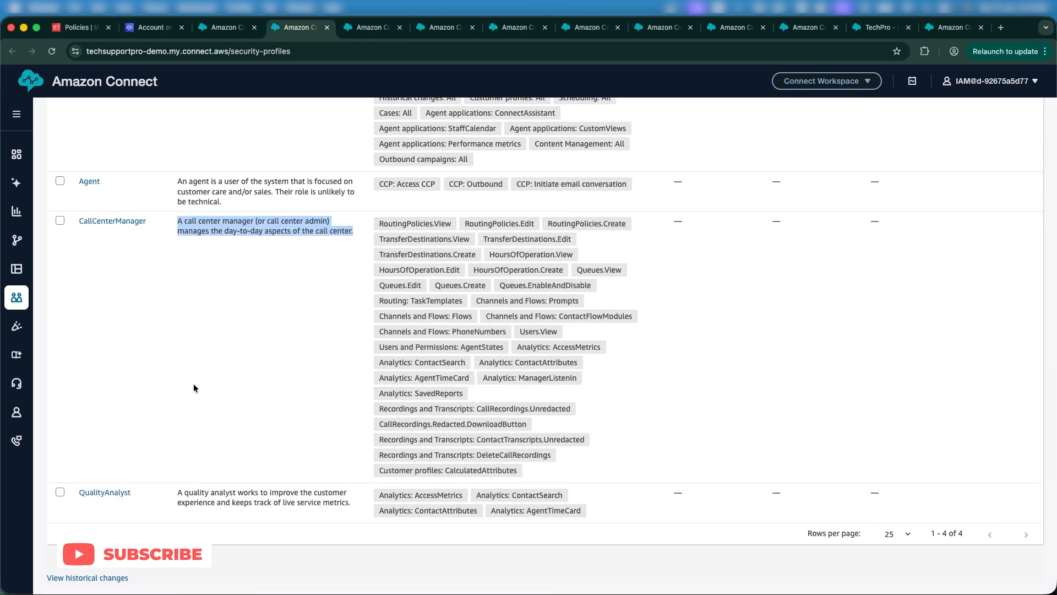
scroll(193, 384, "up", 15)
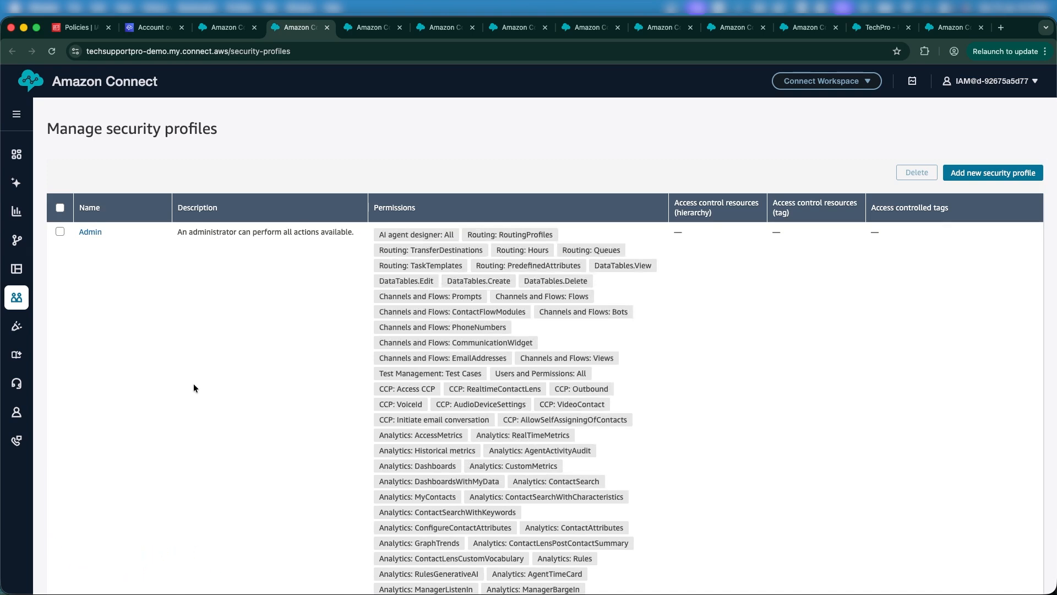
scroll(193, 384, "down", 2)
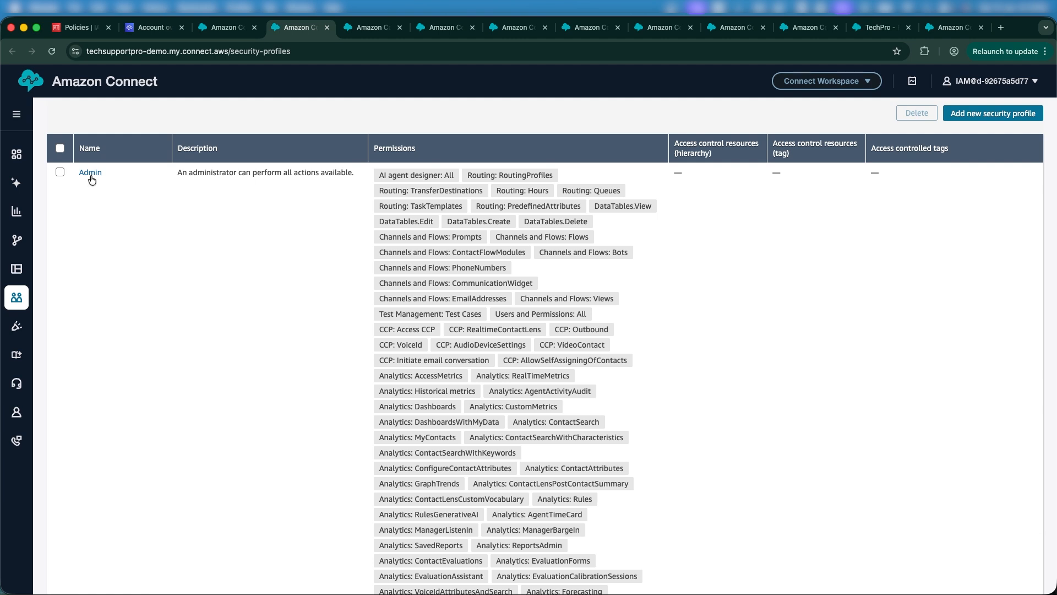
left_click(91, 173)
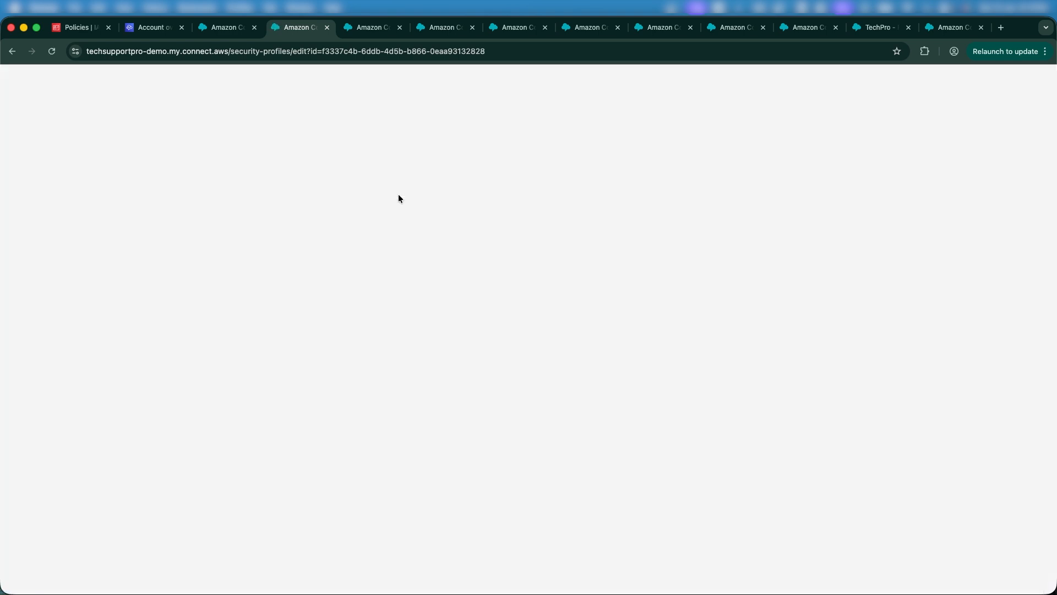
scroll(423, 273, "down", 5)
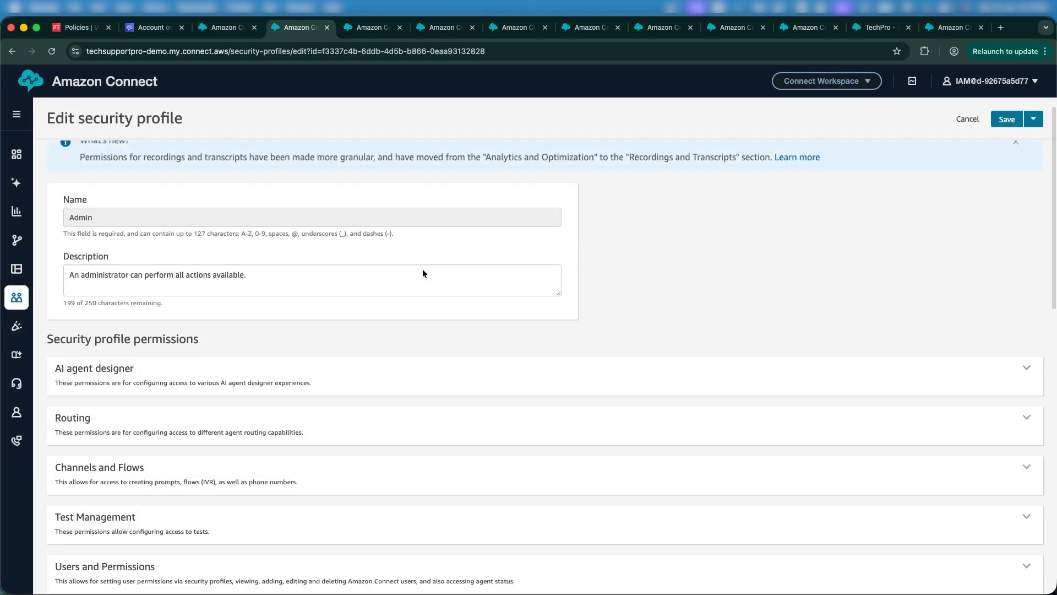
scroll(415, 267, "up", 2)
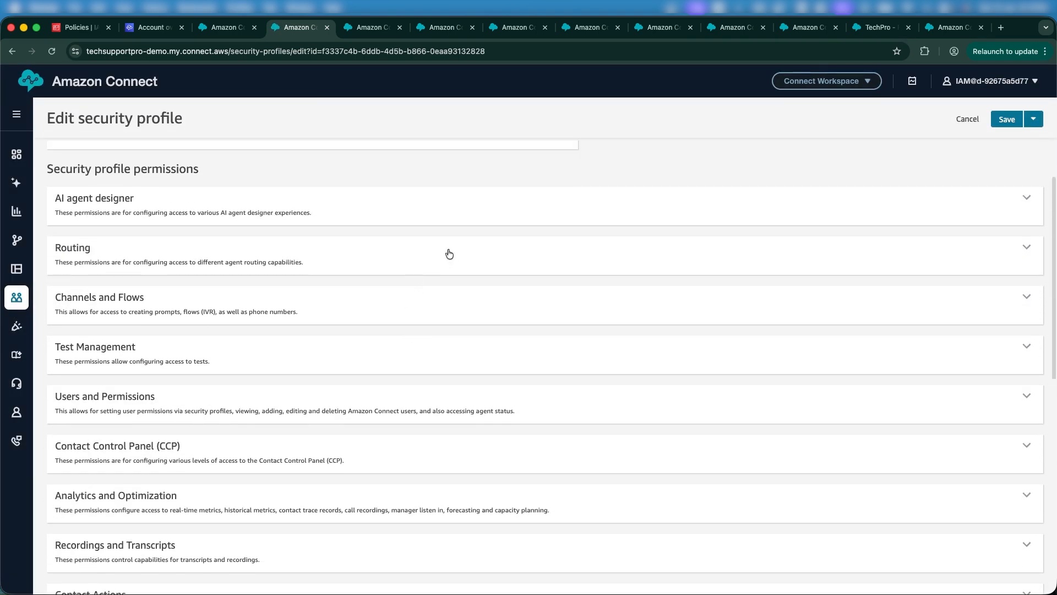
left_click(462, 255)
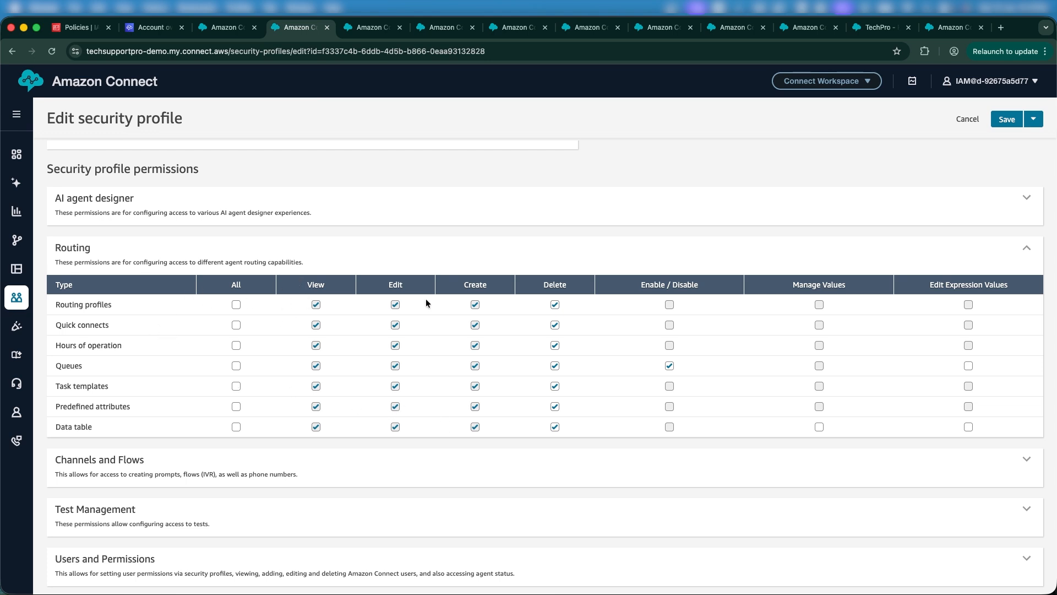
scroll(481, 334, "down", 3)
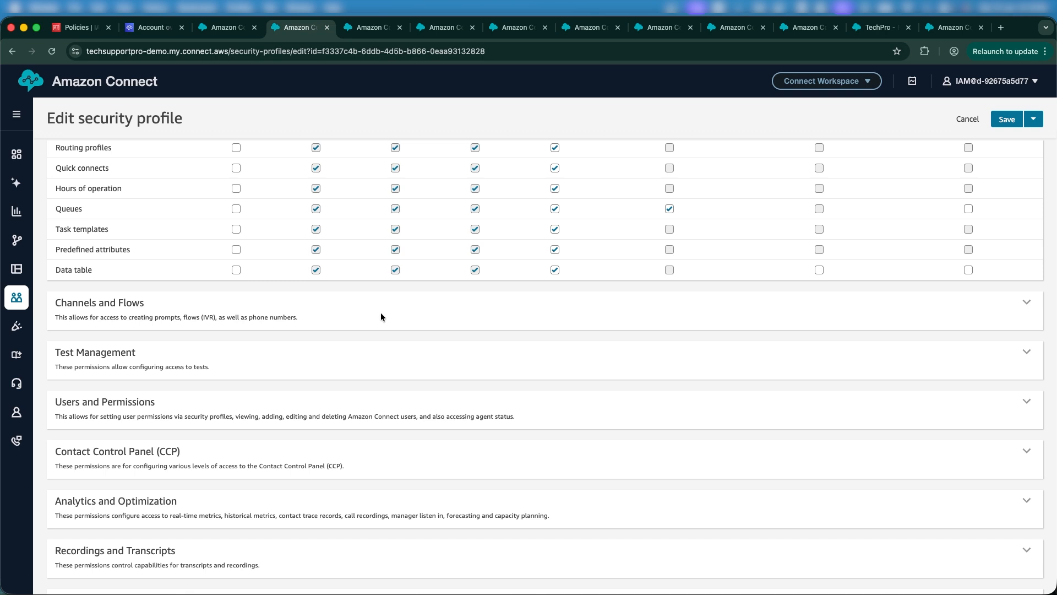
left_click(1024, 306)
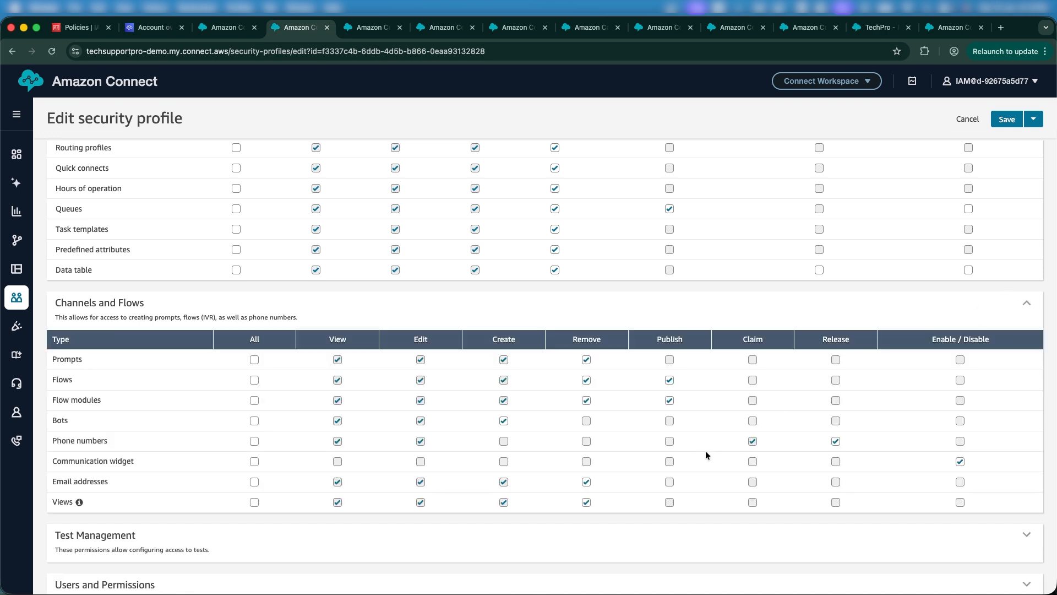
scroll(537, 487, "down", 5)
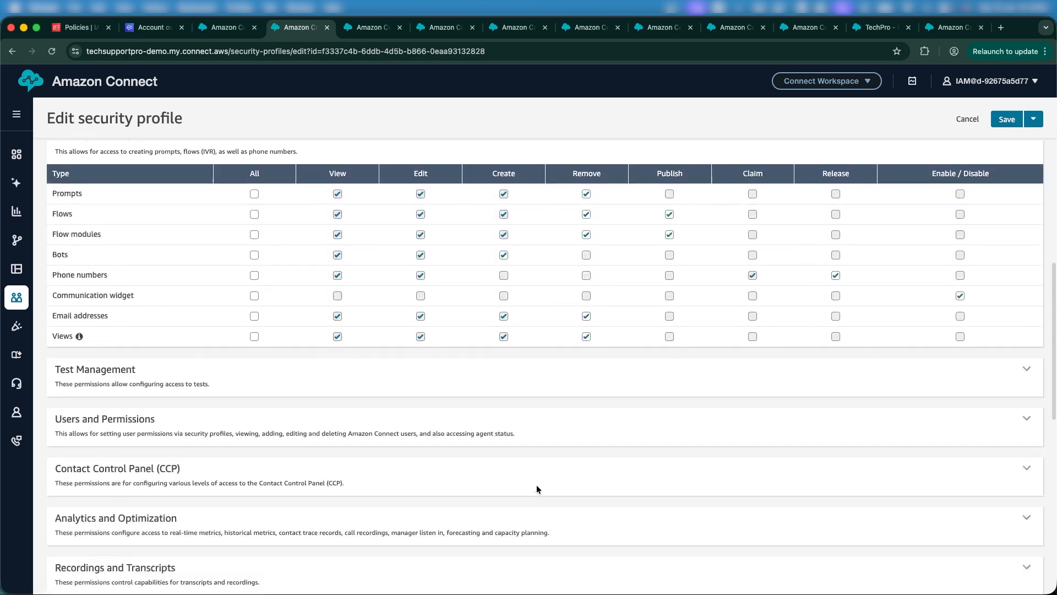
scroll(537, 488, "down", 8)
scroll(537, 487, "up", 20)
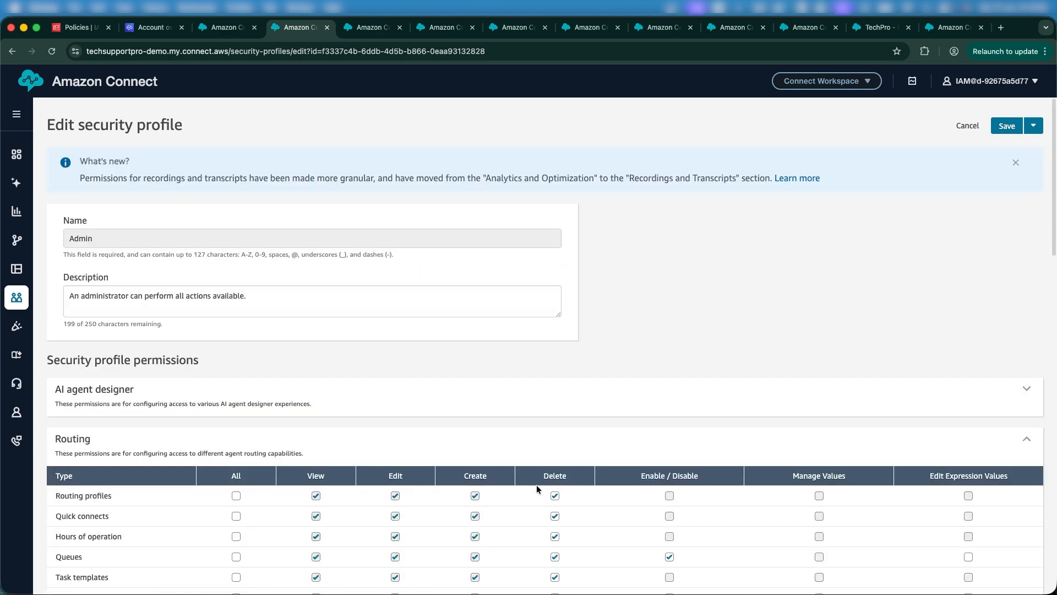
left_click(968, 125)
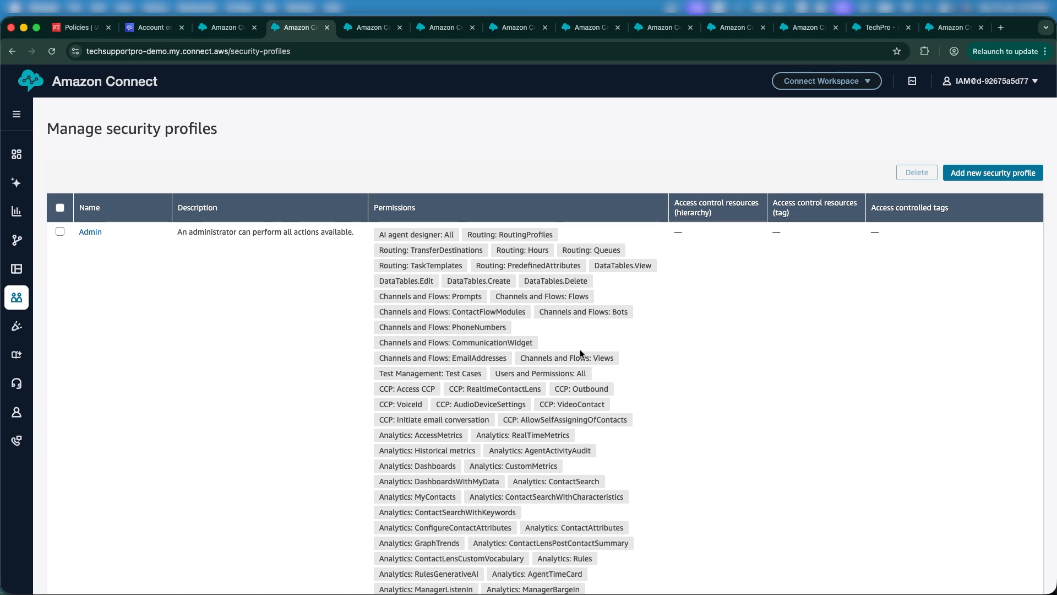
scroll(580, 349, "down", 6)
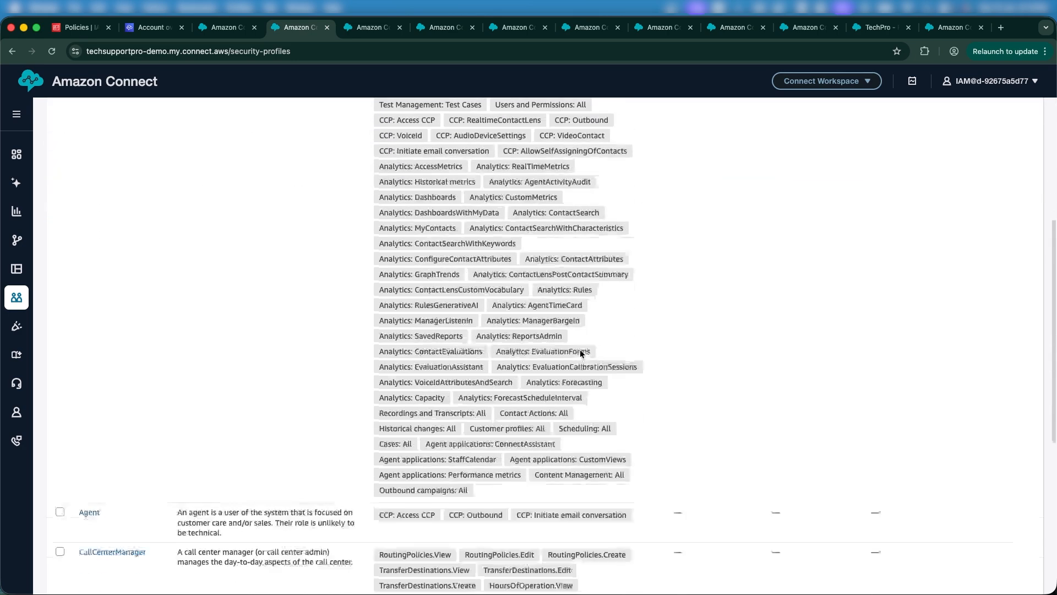
scroll(580, 350, "up", 6)
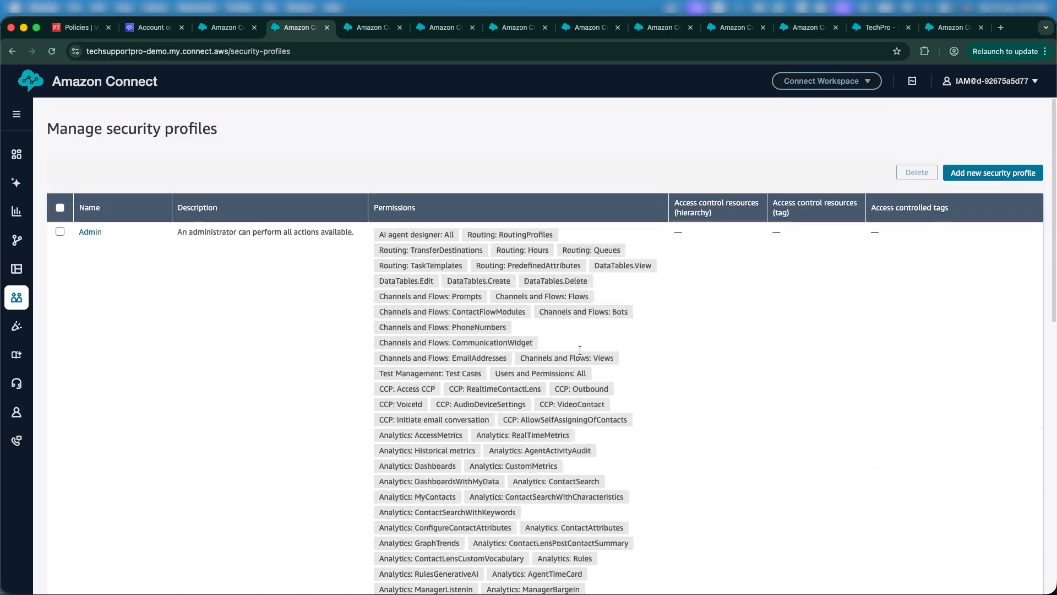
left_click(1007, 180)
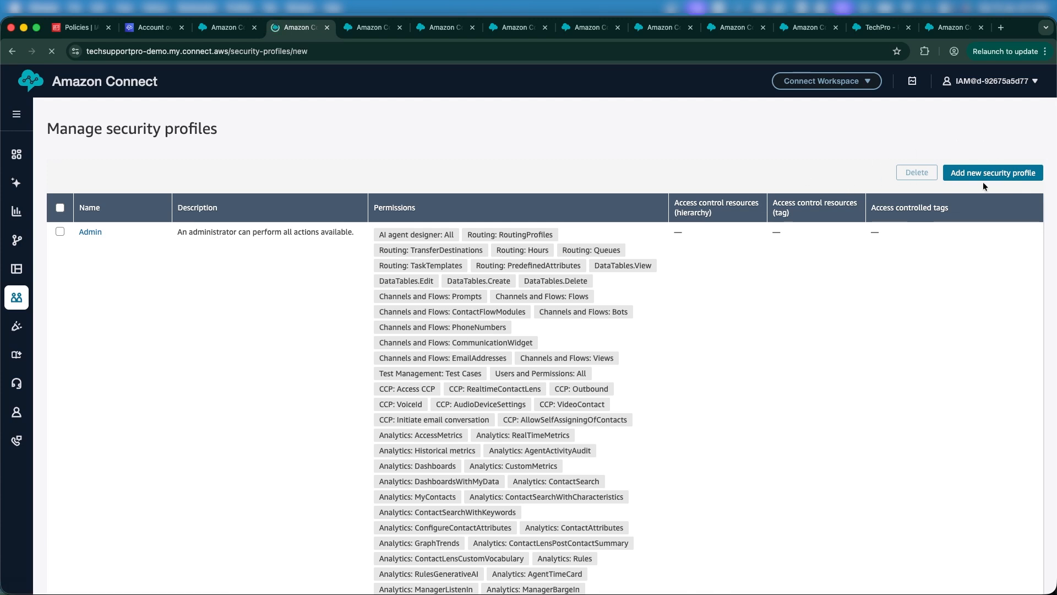
scroll(764, 343, "down", 3)
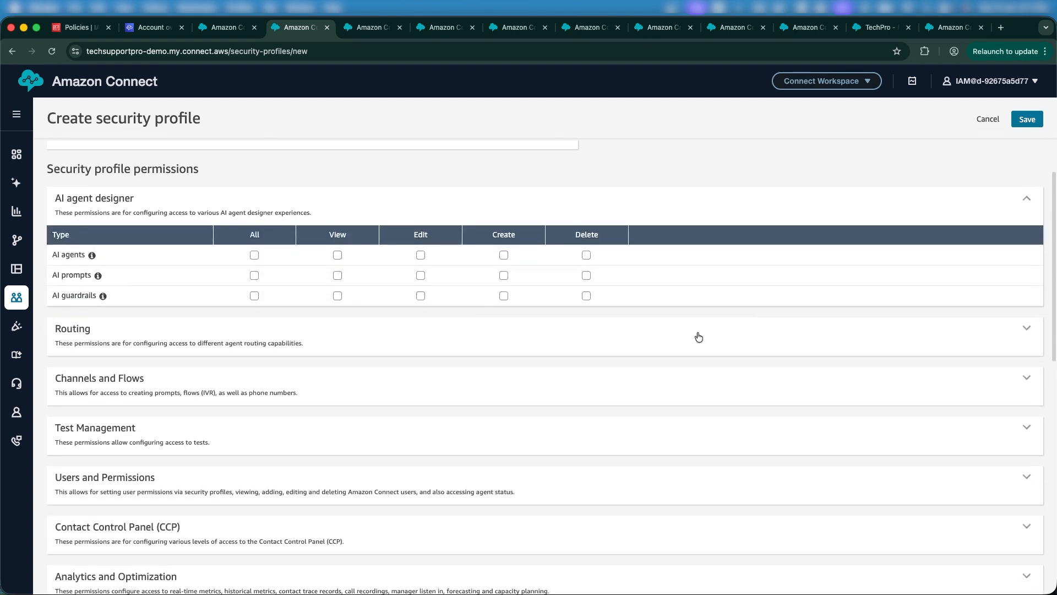
left_click(697, 338)
left_click(555, 386)
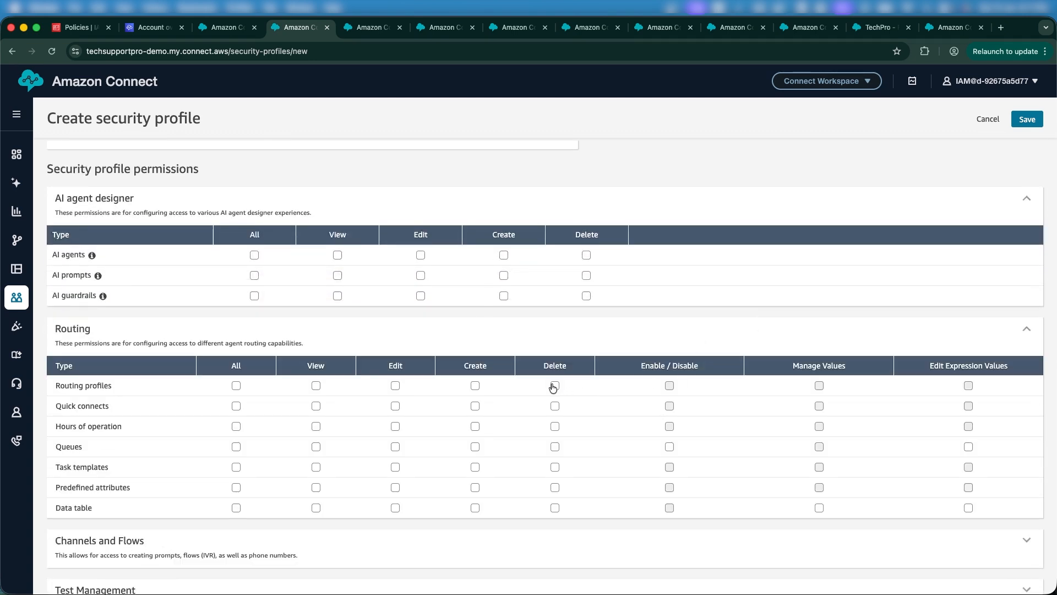
left_click(475, 405)
left_click(475, 447)
right_click(392, 422)
left_click(527, 426)
left_click(395, 426)
left_click(395, 467)
left_click(475, 487)
scroll(476, 490, "down", 5)
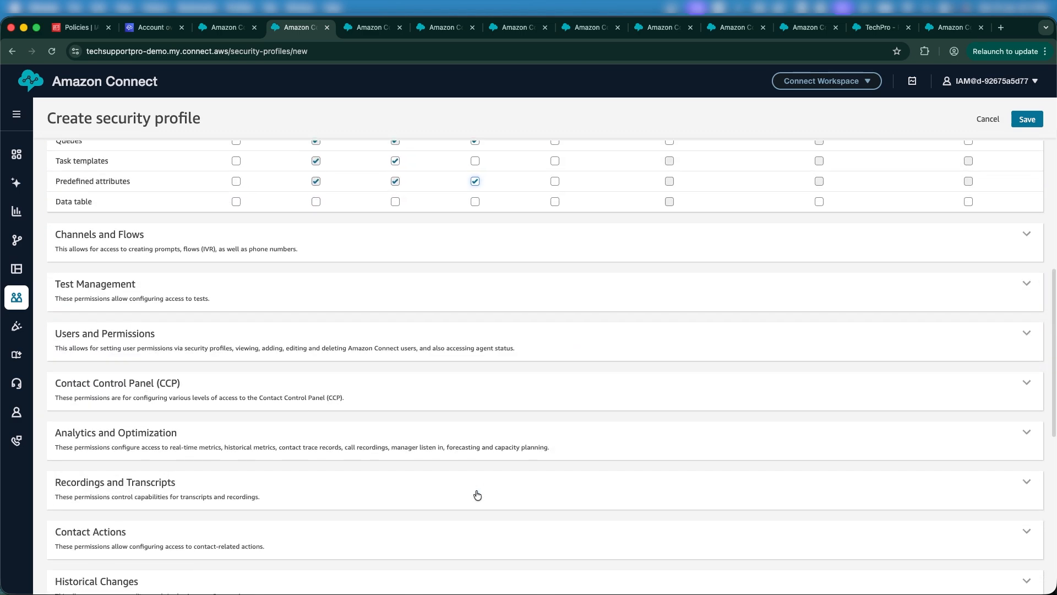
scroll(476, 494, "up", 10)
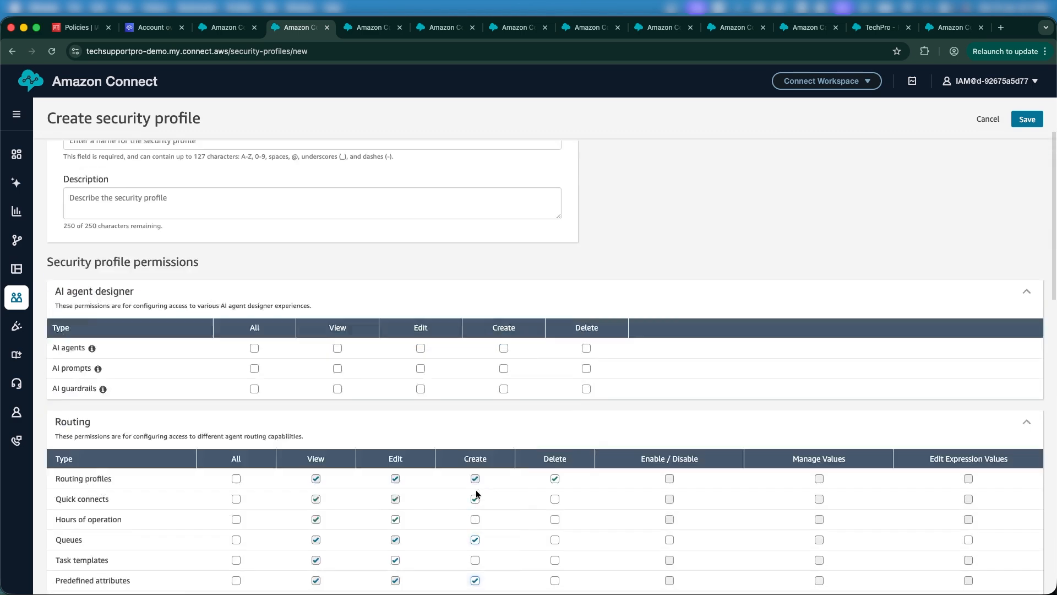
left_click(980, 131)
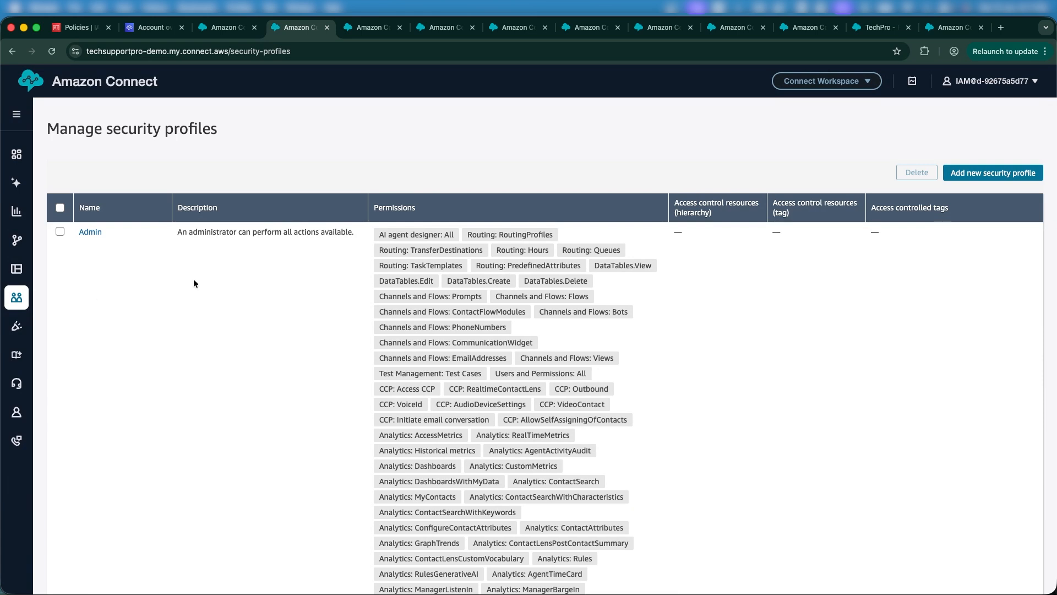
Step: Open the Users page in a new browser tab and switch to it
mouse_move(22, 298)
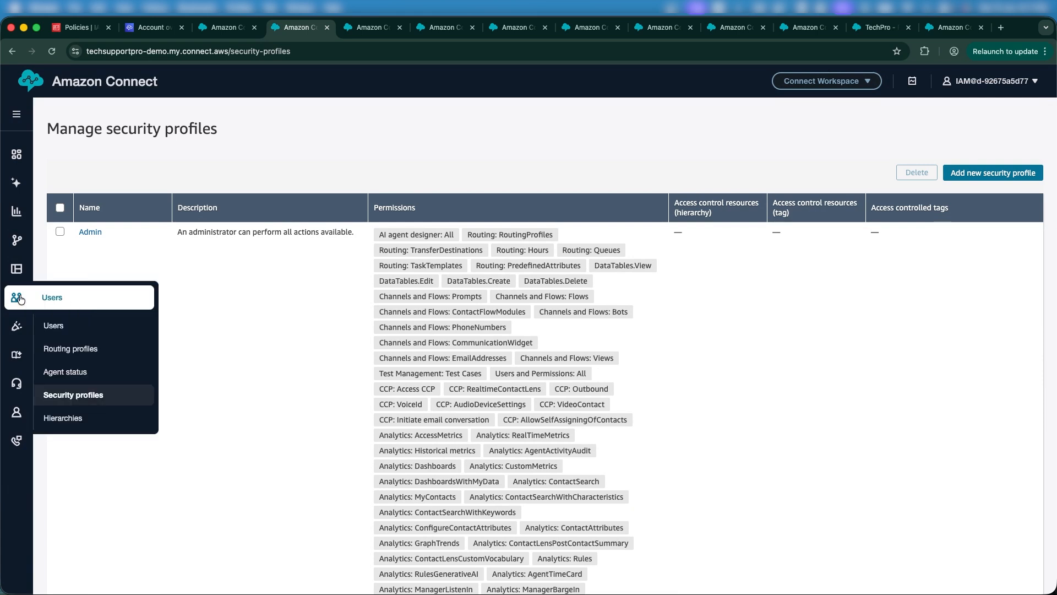
right_click(87, 325)
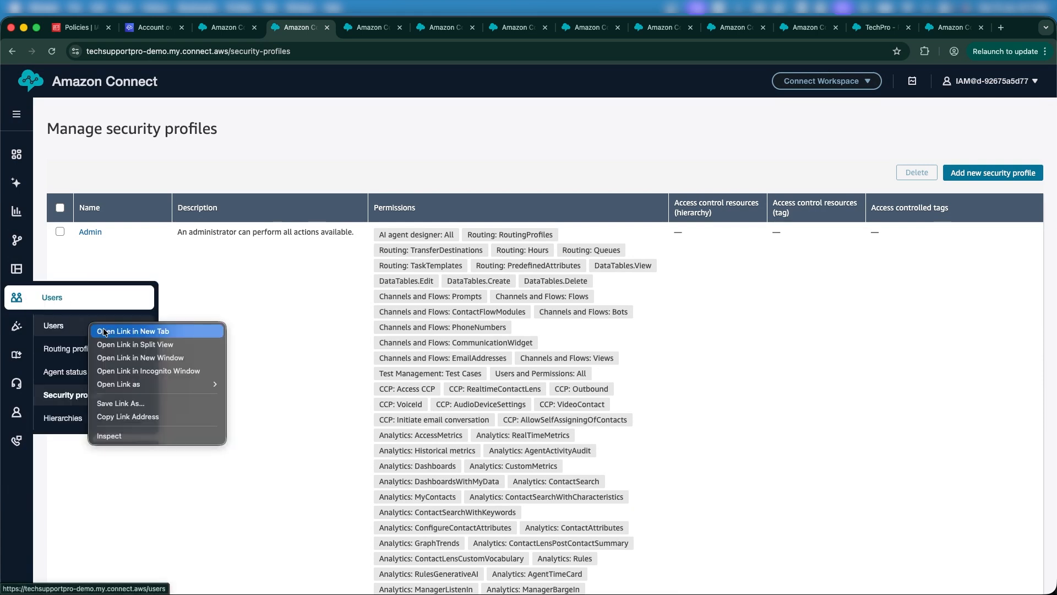
left_click(105, 331)
left_click(350, 27)
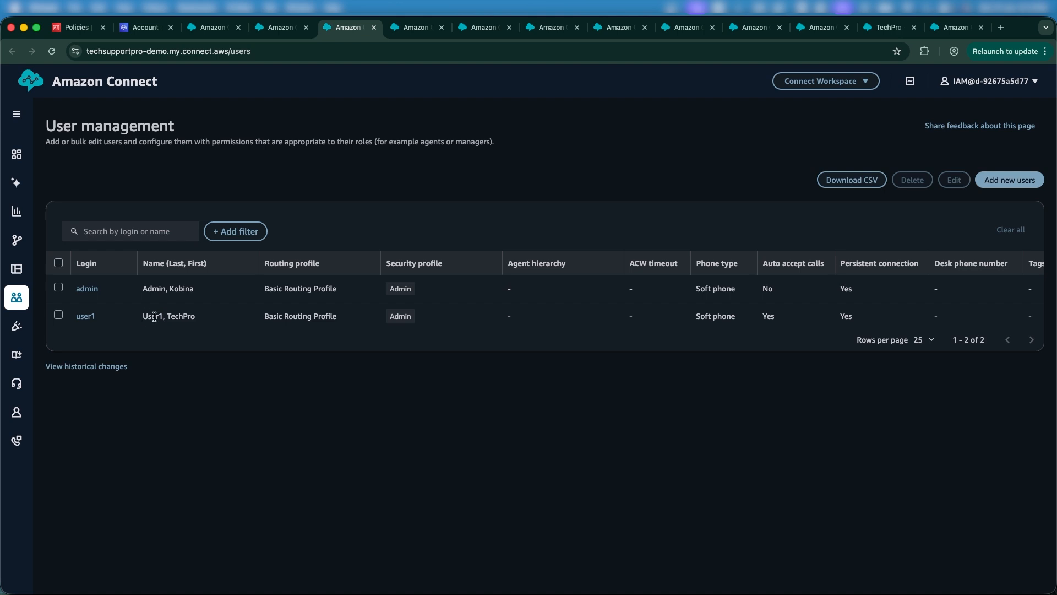
Step: Review the admin and user1 names in the user list, then start adding a new user
left_click_drag(132, 320, 196, 318)
left_click_drag(138, 288, 196, 289)
left_click_drag(141, 317, 200, 324)
left_click(1013, 187)
Step: Enter first name User2, plus the user's last name and login
left_click(163, 290)
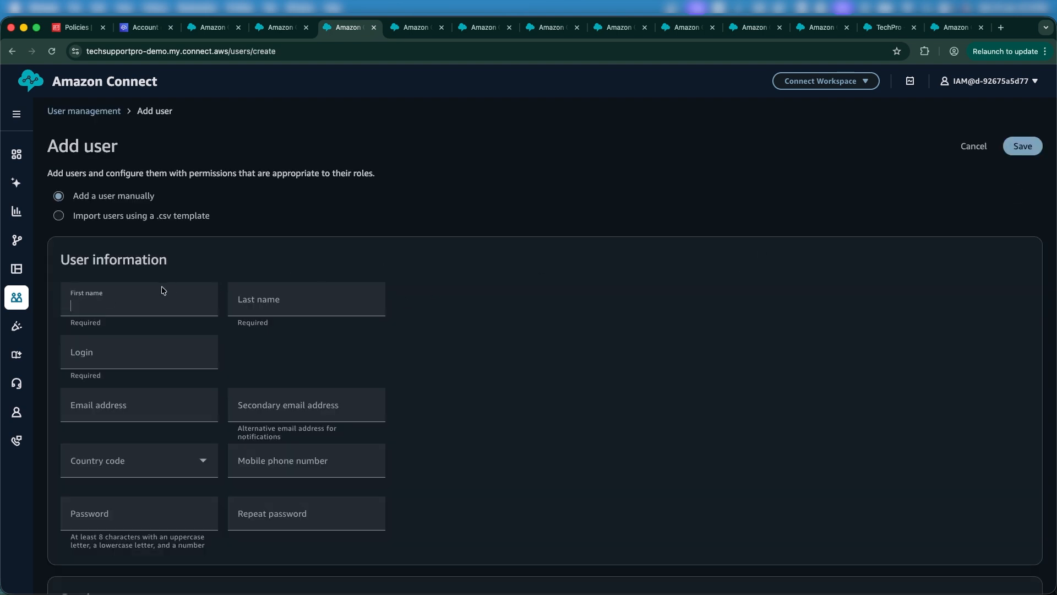
type("User2")
left_click(282, 300)
type("Kobina")
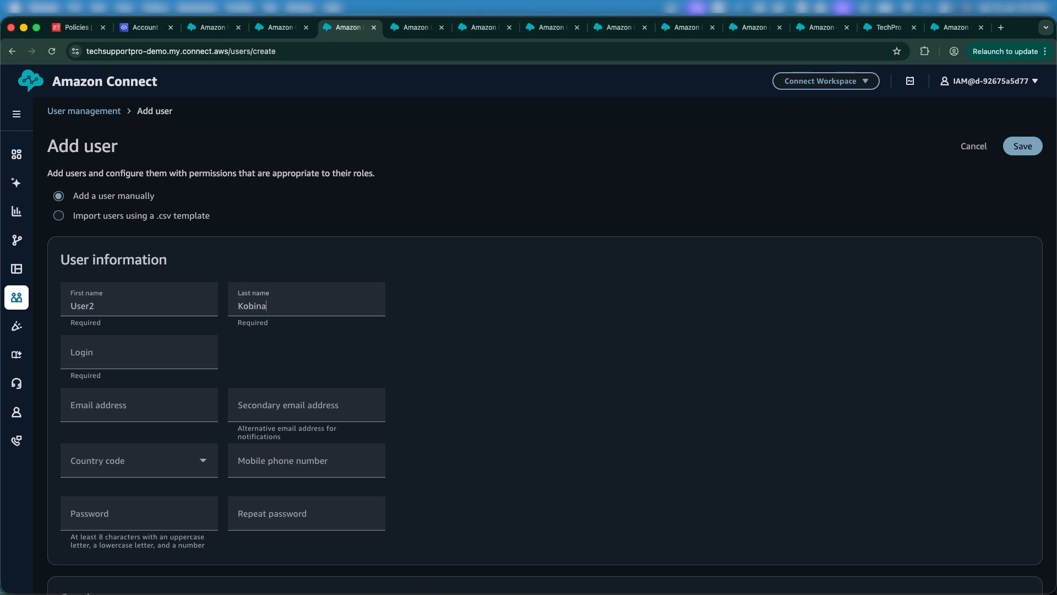
left_click(168, 354)
type("k")
key("BackSpace")
type("Kobina")
Step: Enter the user's e-mail address and a matching password in both password fields
left_click(150, 405)
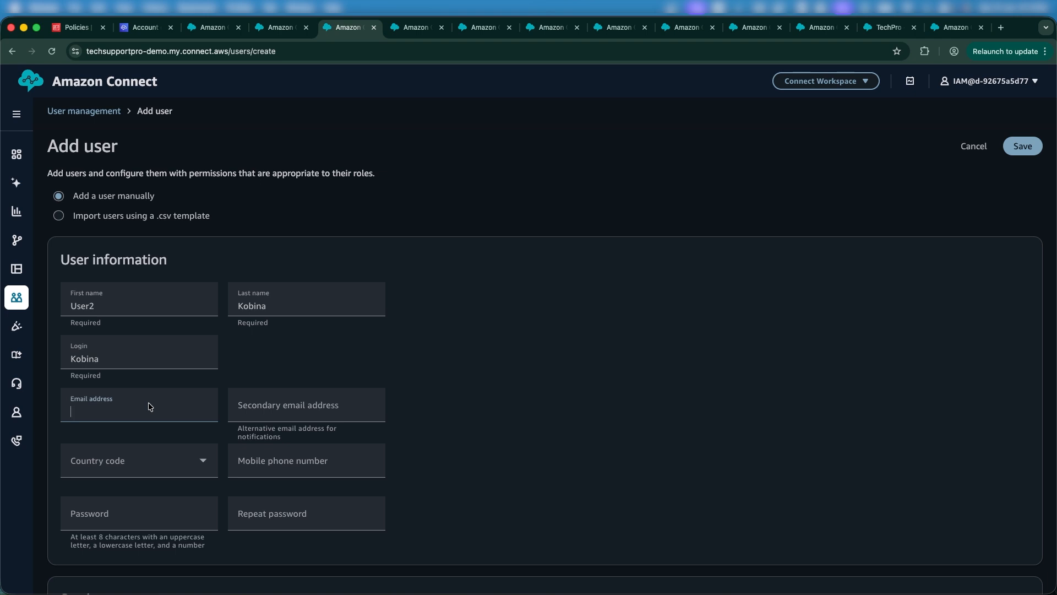
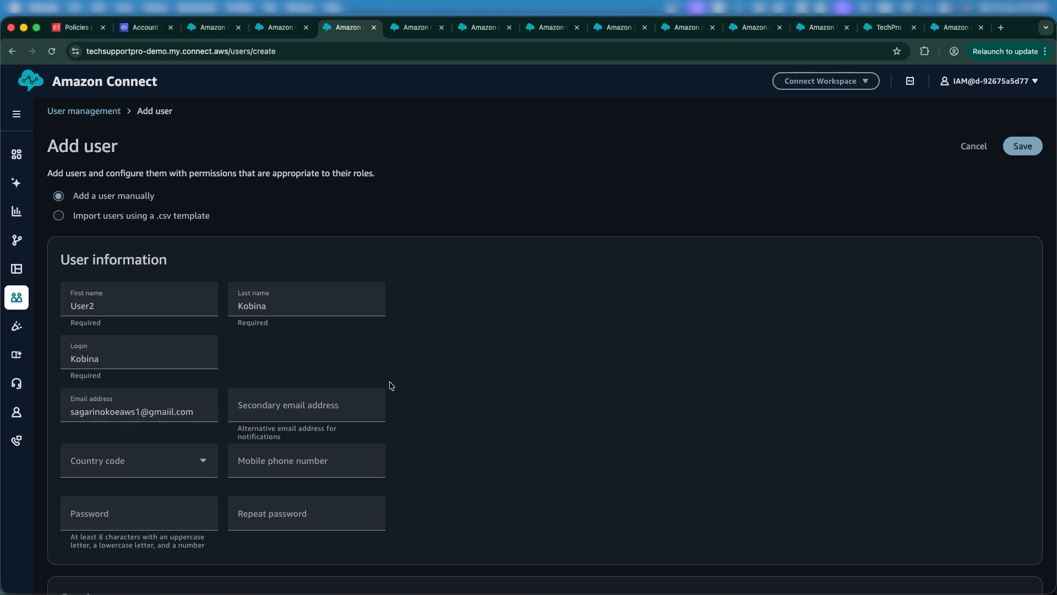
left_click(161, 460)
left_click(511, 440)
scroll(511, 439, "down", 3)
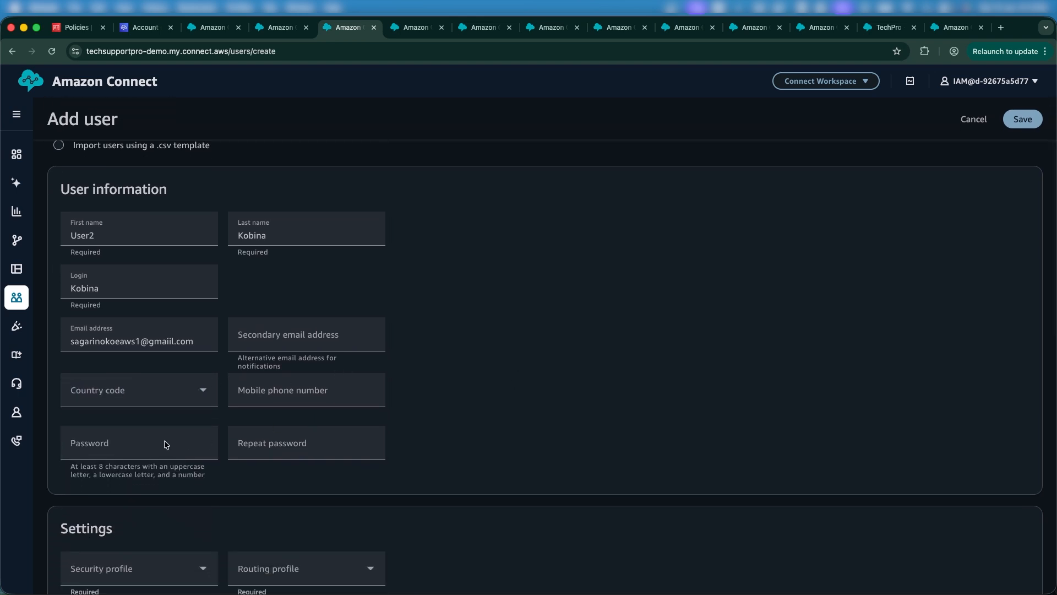
left_click(165, 445)
type("••")
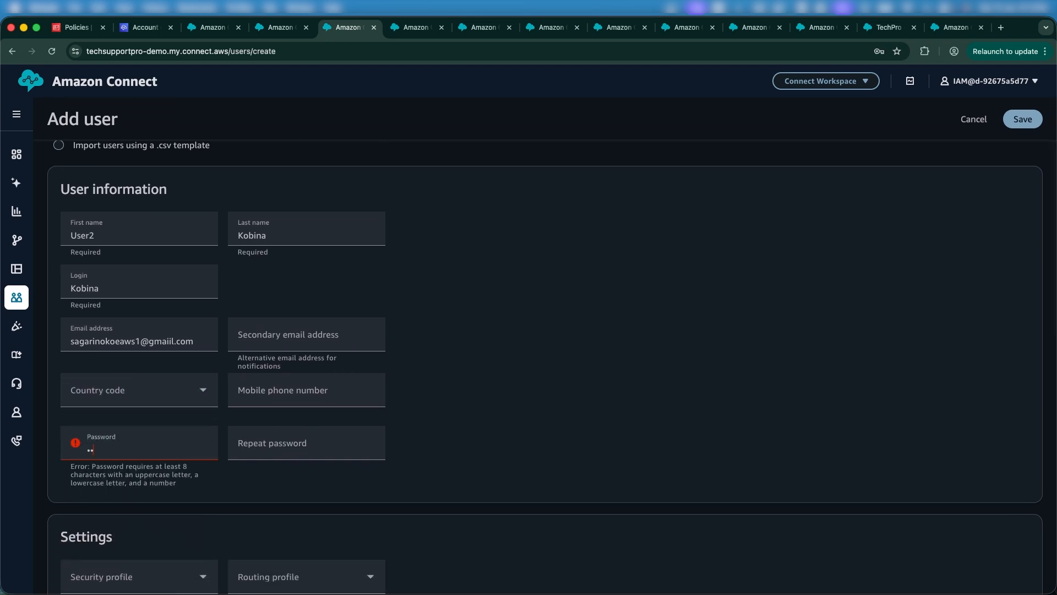
type("•••••••")
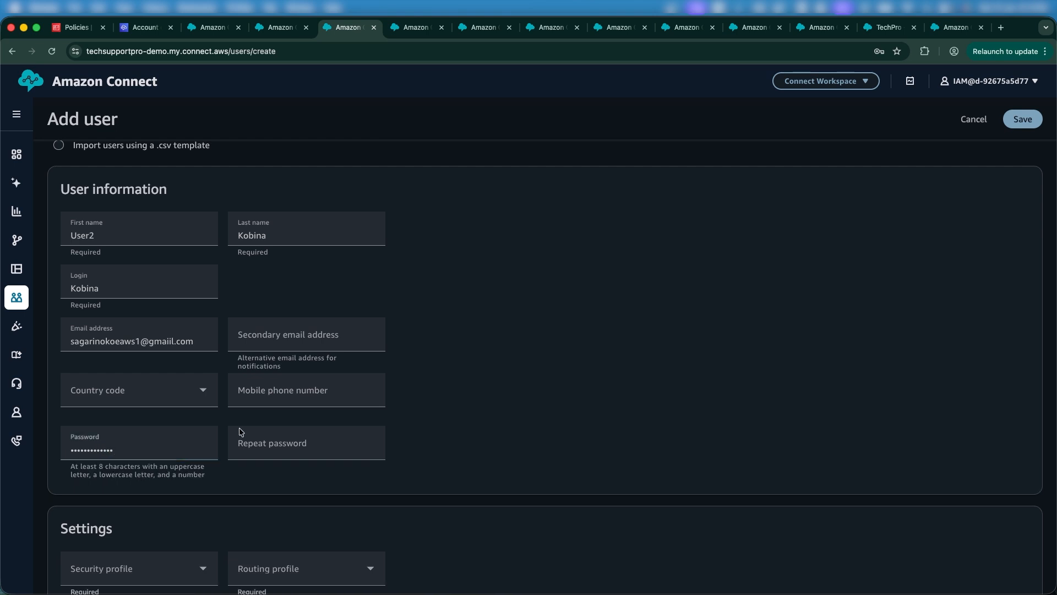
left_click(312, 444)
type("•••")
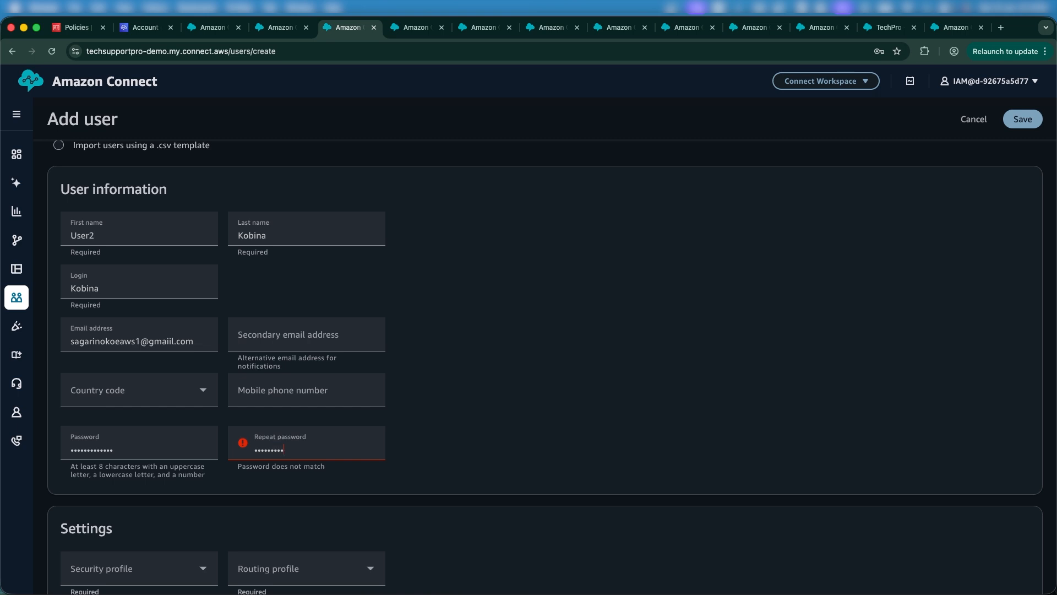
type("••••••••••")
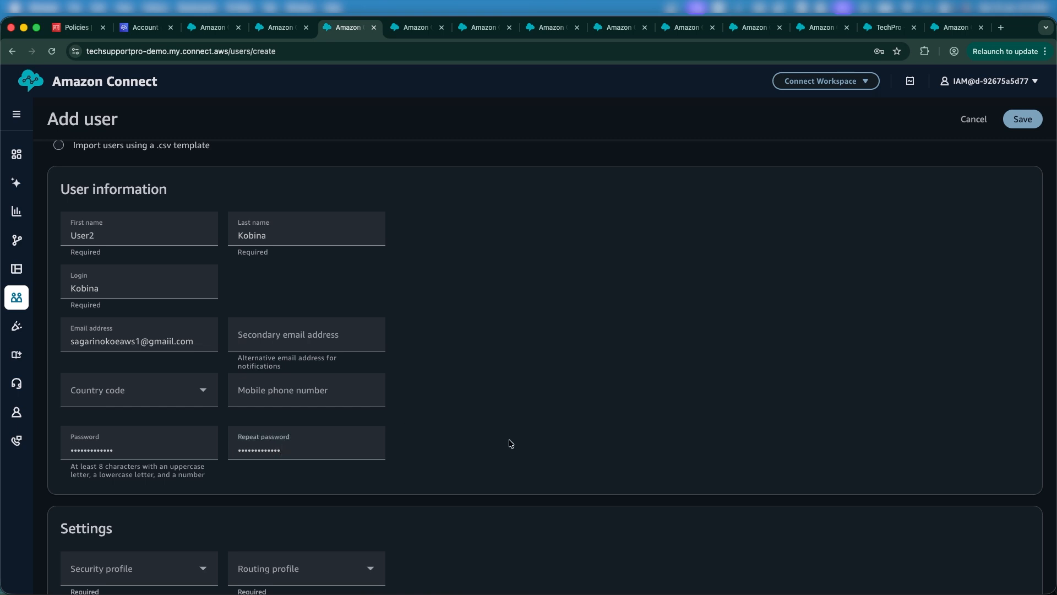
scroll(507, 441, "down", 5)
scroll(509, 443, "down", 4)
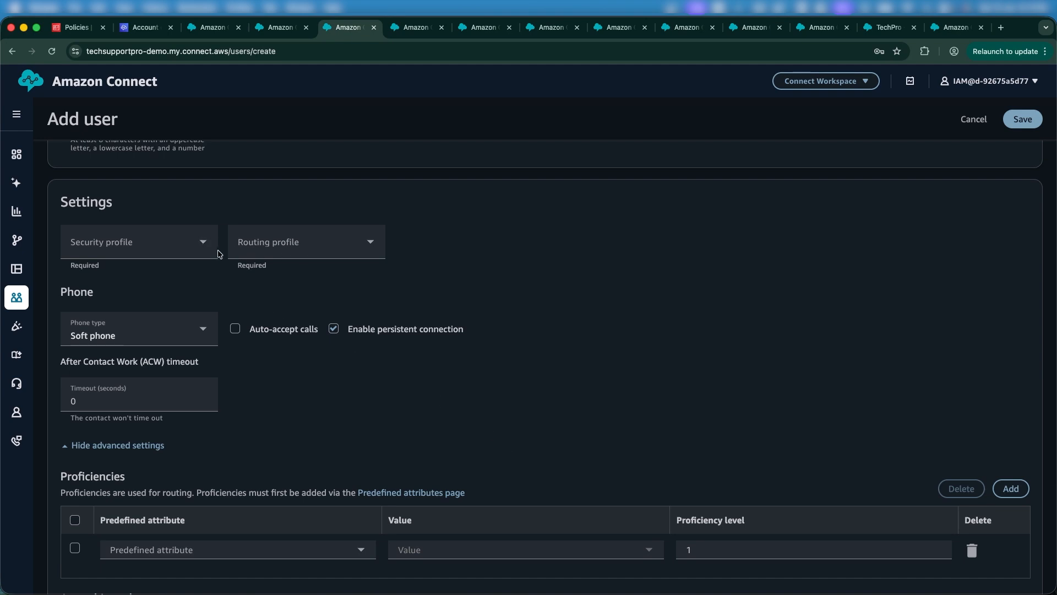
Step: Assign Basic Routing Profile and only the Admin security profile, leaving CallCenterManager unchecked
left_click(306, 248)
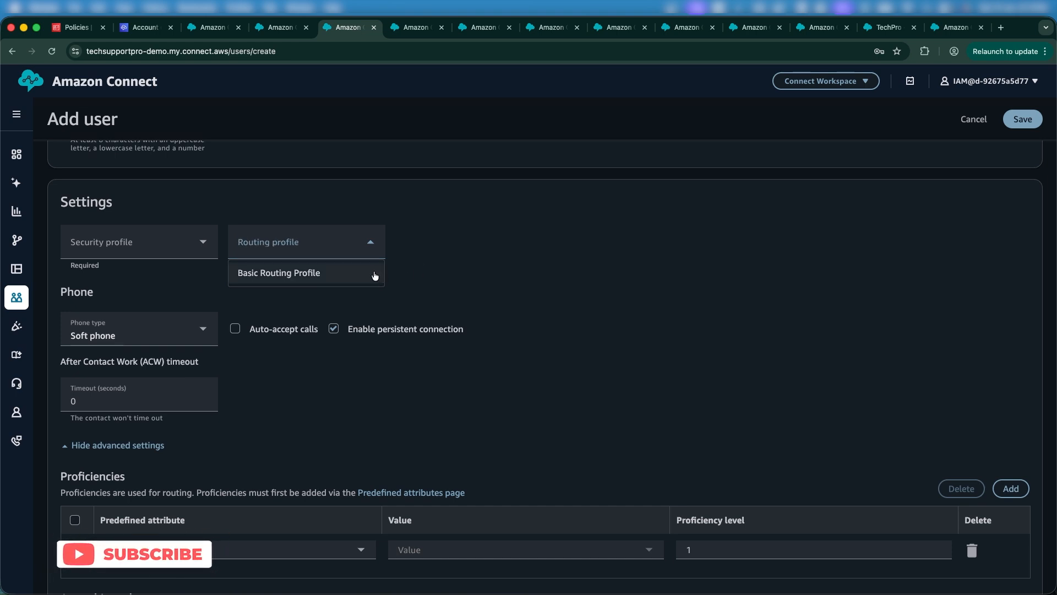
left_click(374, 276)
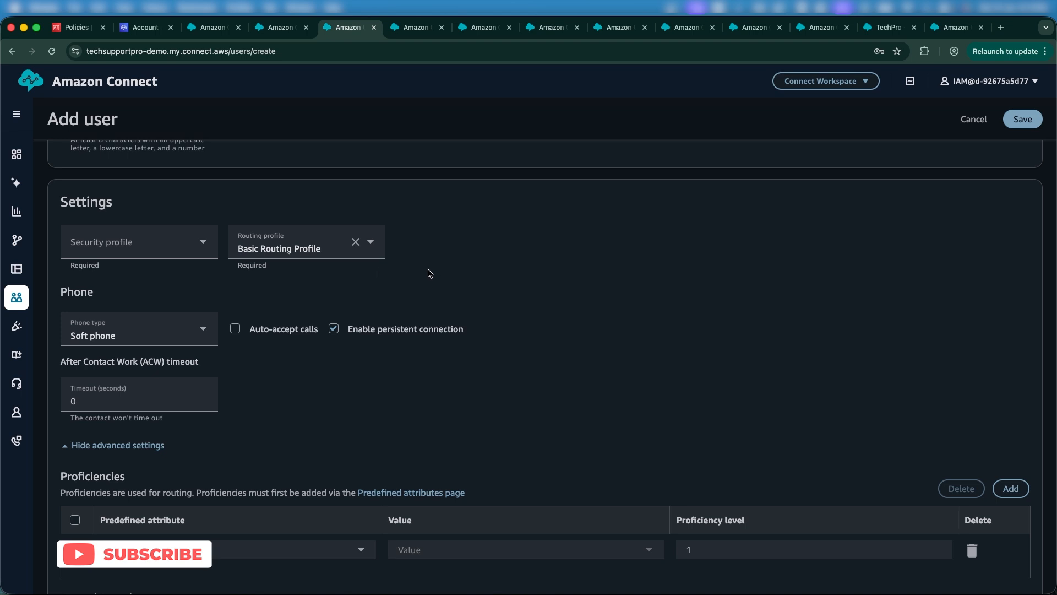
left_click(202, 248)
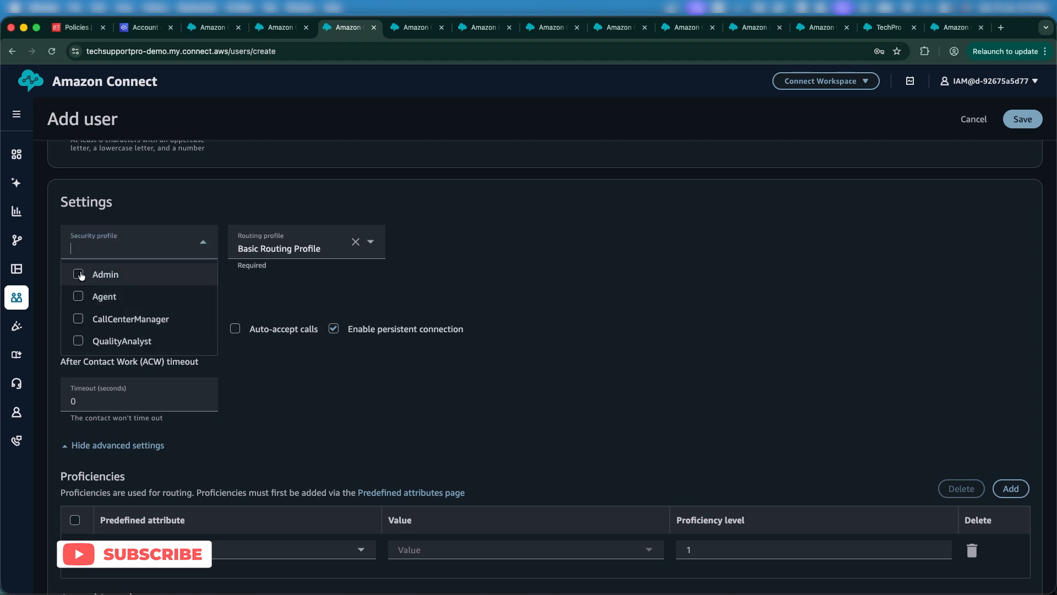
left_click(80, 274)
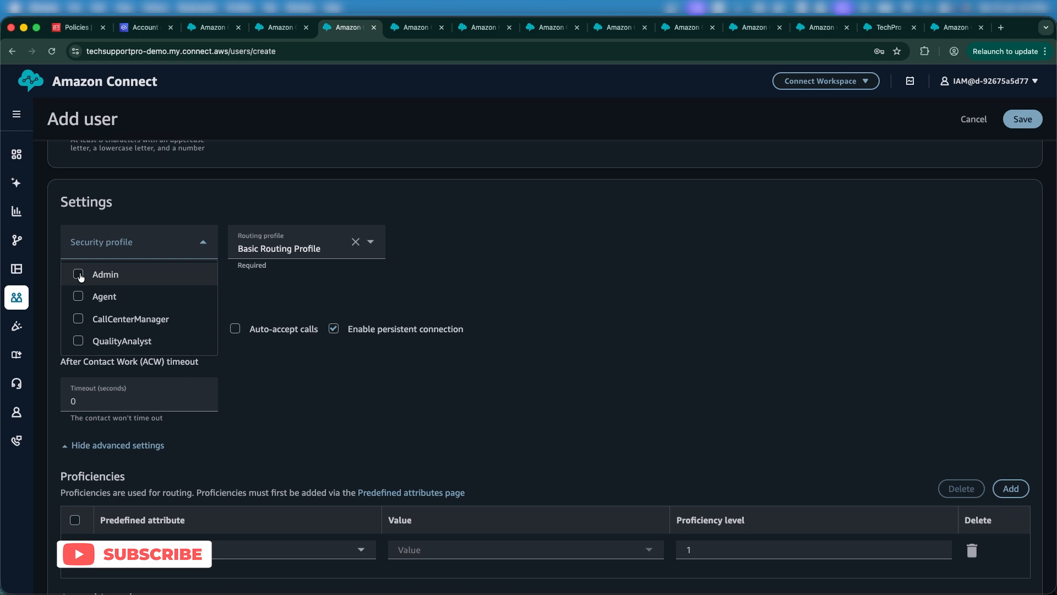
left_click(85, 323)
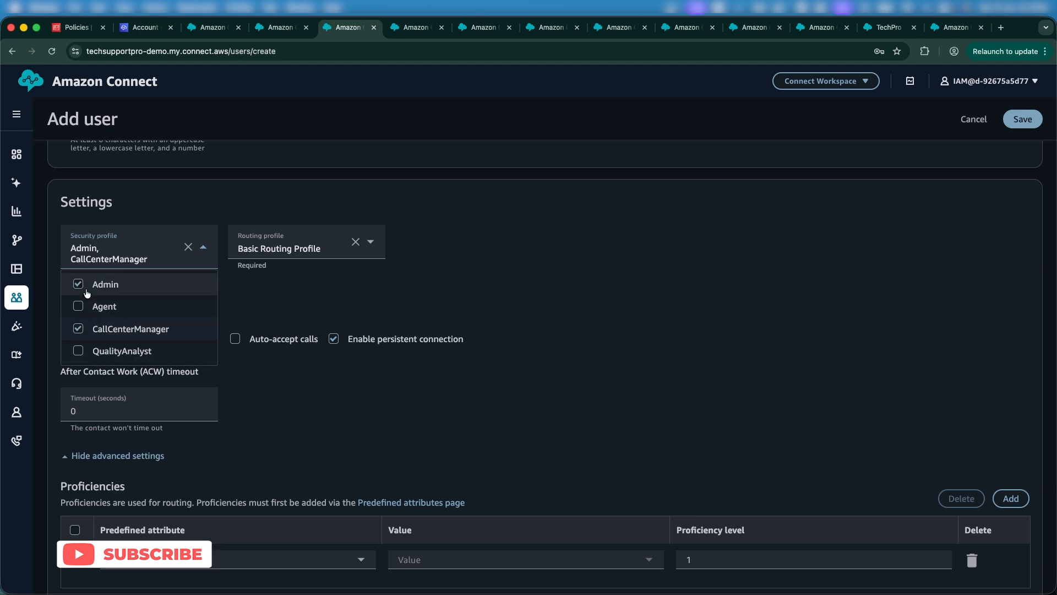
left_click(79, 333)
left_click(483, 336)
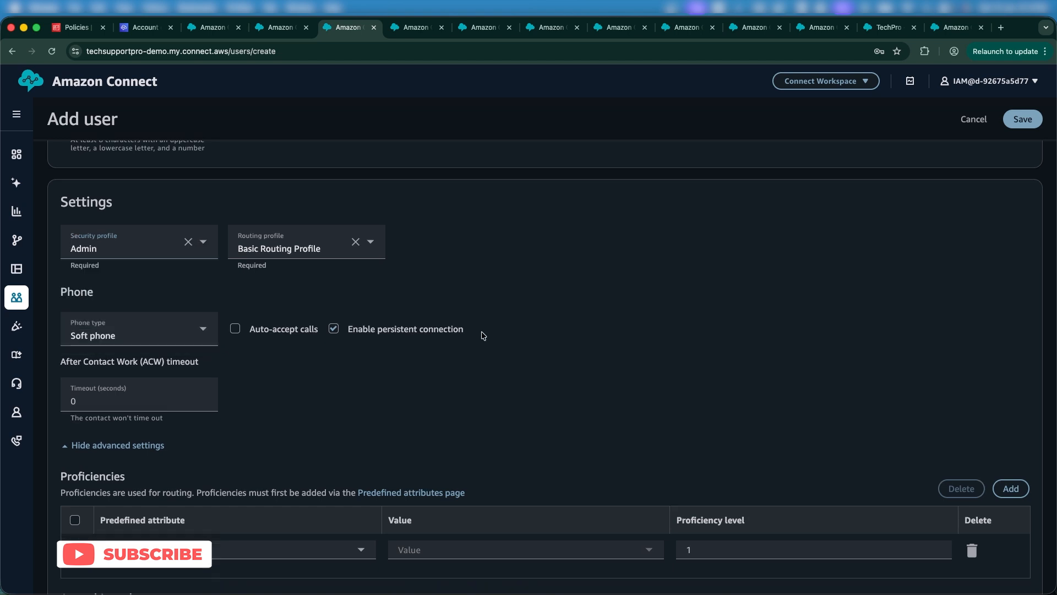
scroll(482, 335, "down", 1)
scroll(367, 344, "down", 2)
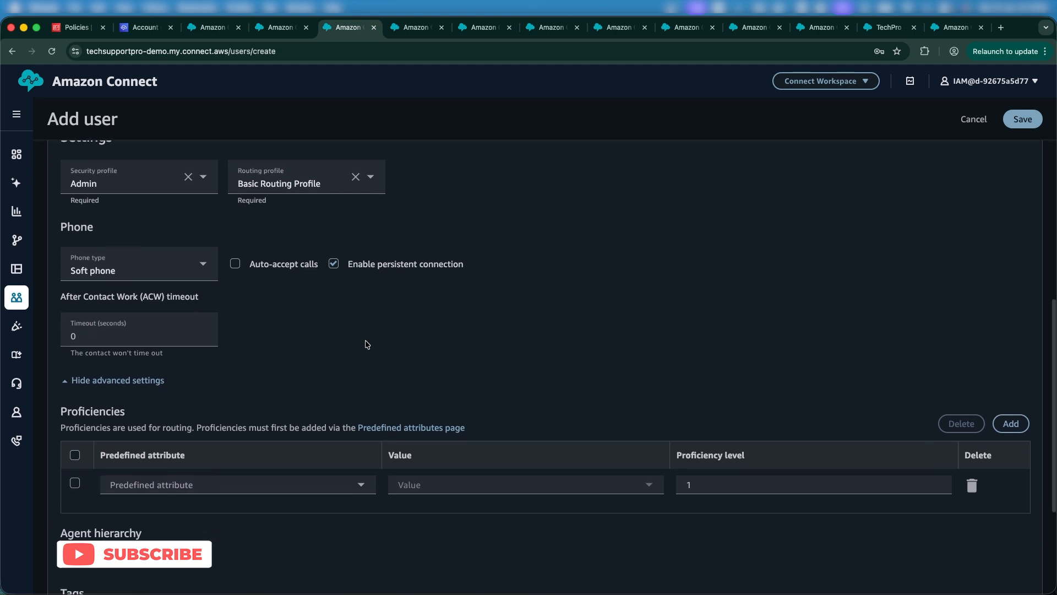
scroll(367, 344, "down", 1)
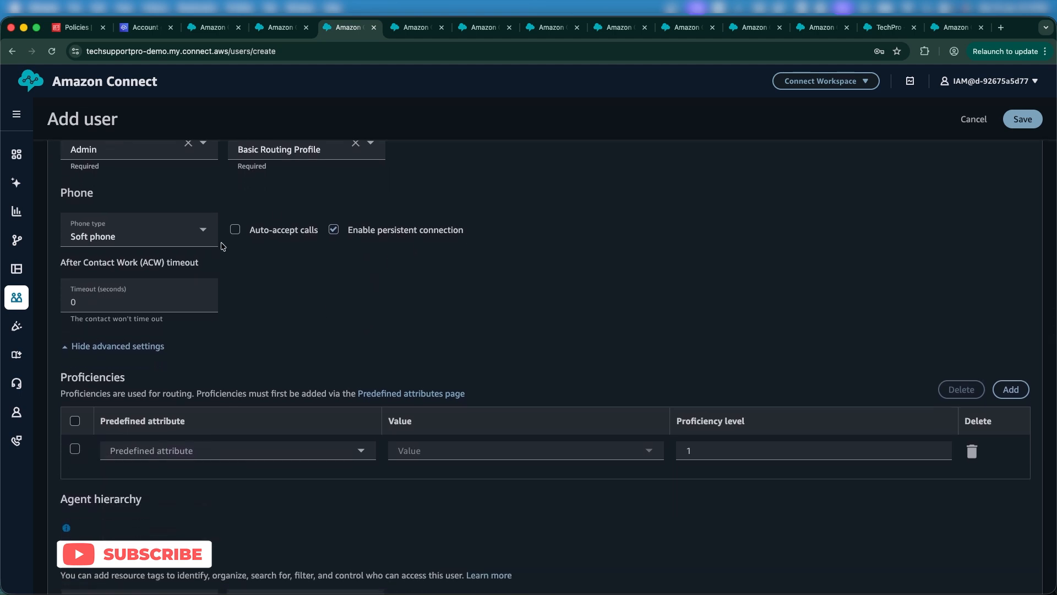
Step: Launch the Contact Control Panel window, show its number pad, then return to the Add user form
left_click(819, 80)
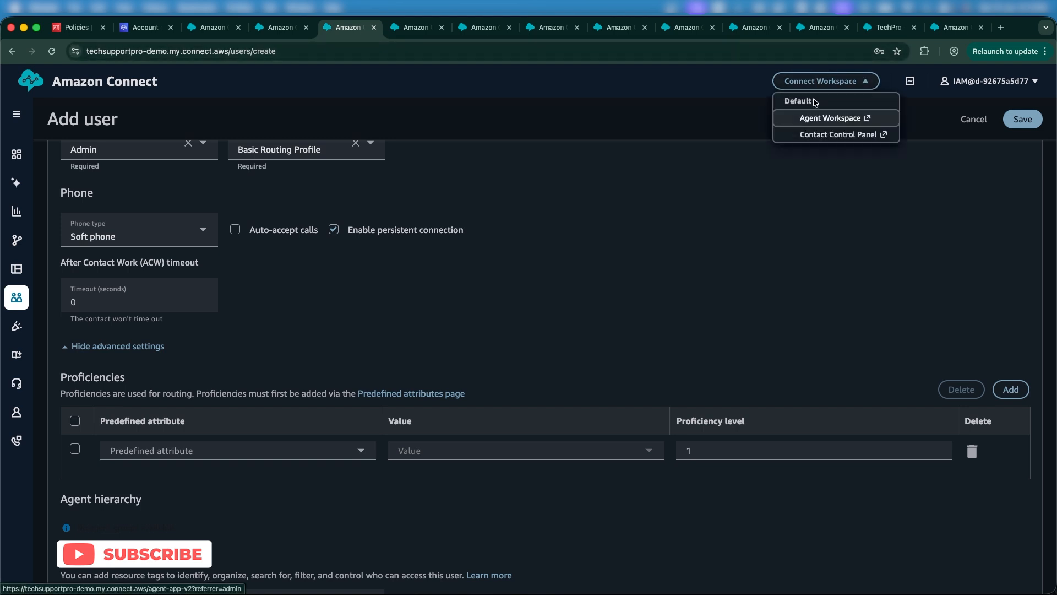
left_click(807, 134)
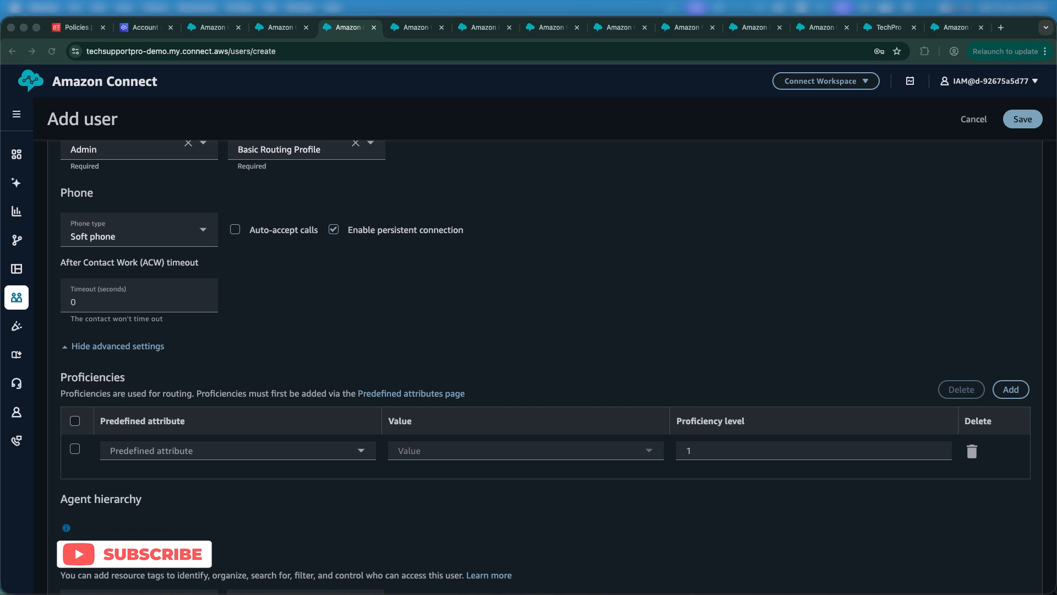
left_click_drag(0, 159, 989, 52)
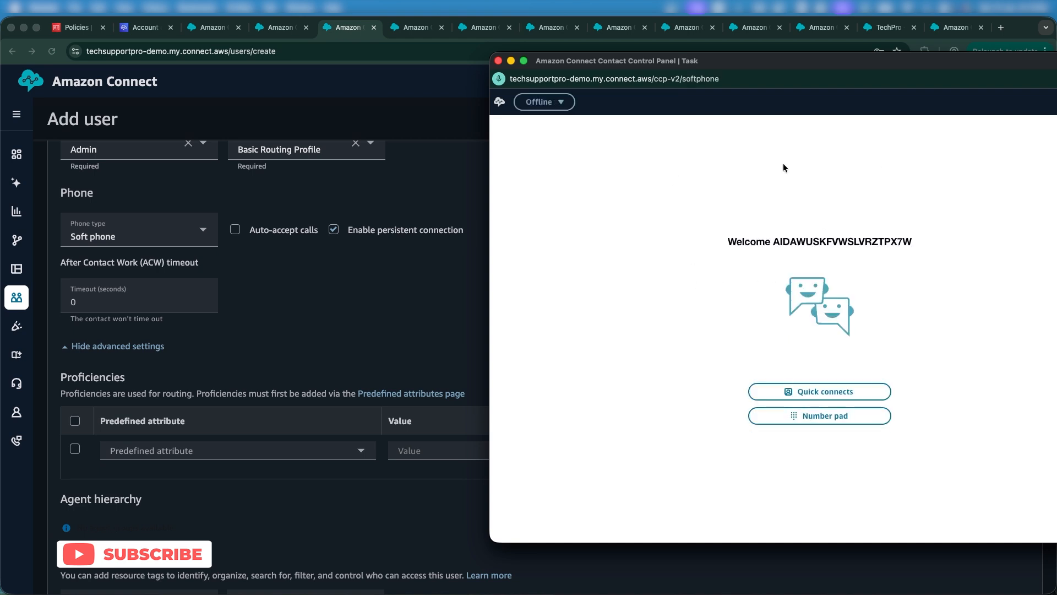
left_click_drag(777, 71, 746, 80)
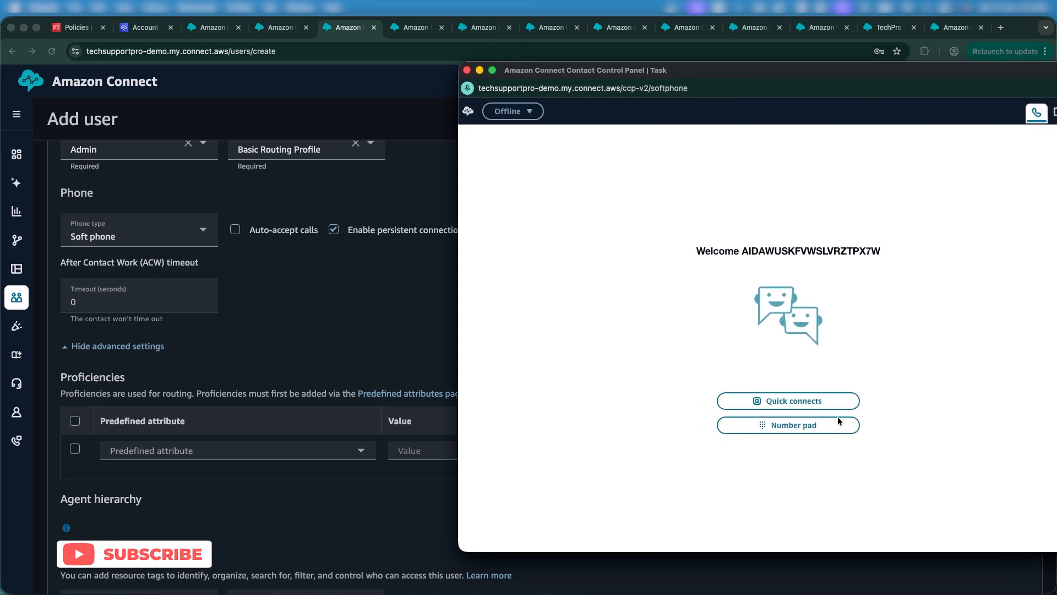
left_click(810, 424)
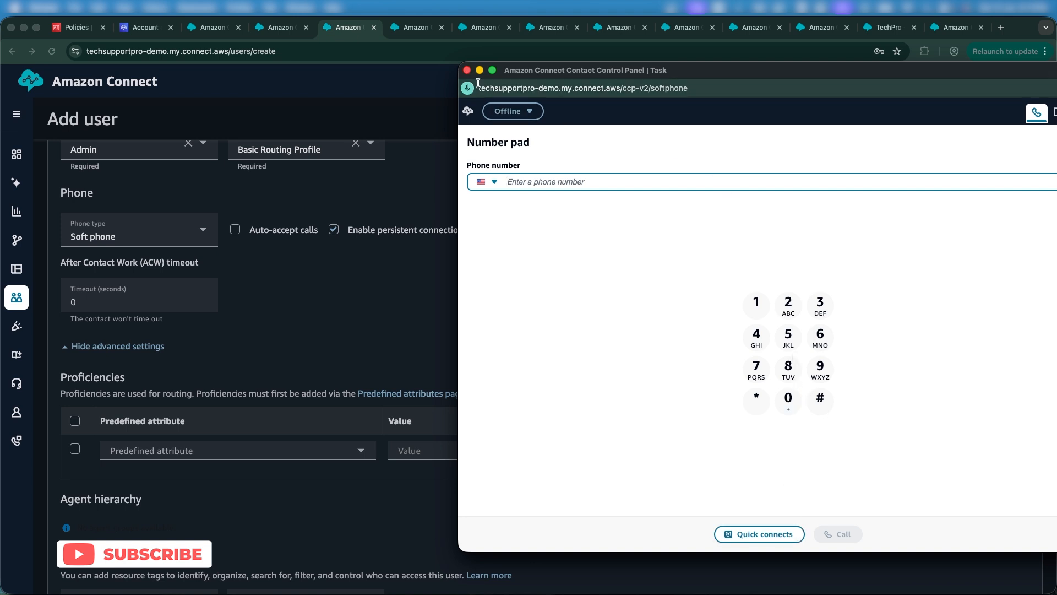
left_click(342, 275)
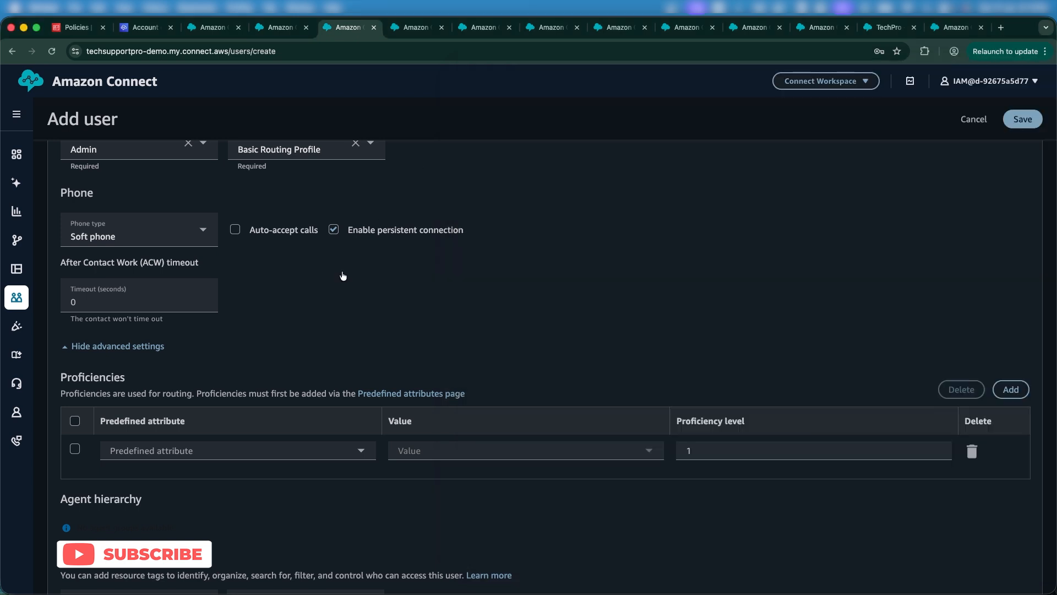
Step: Set the phone type to Soft phone after briefly trying Desk phone
left_click(190, 242)
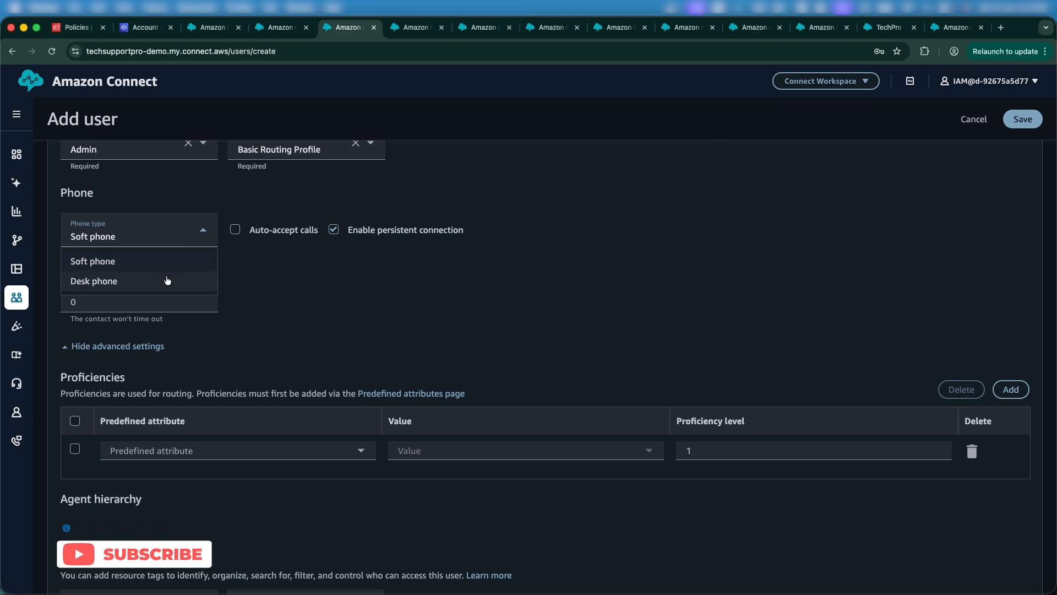
left_click(168, 281)
left_click(300, 237)
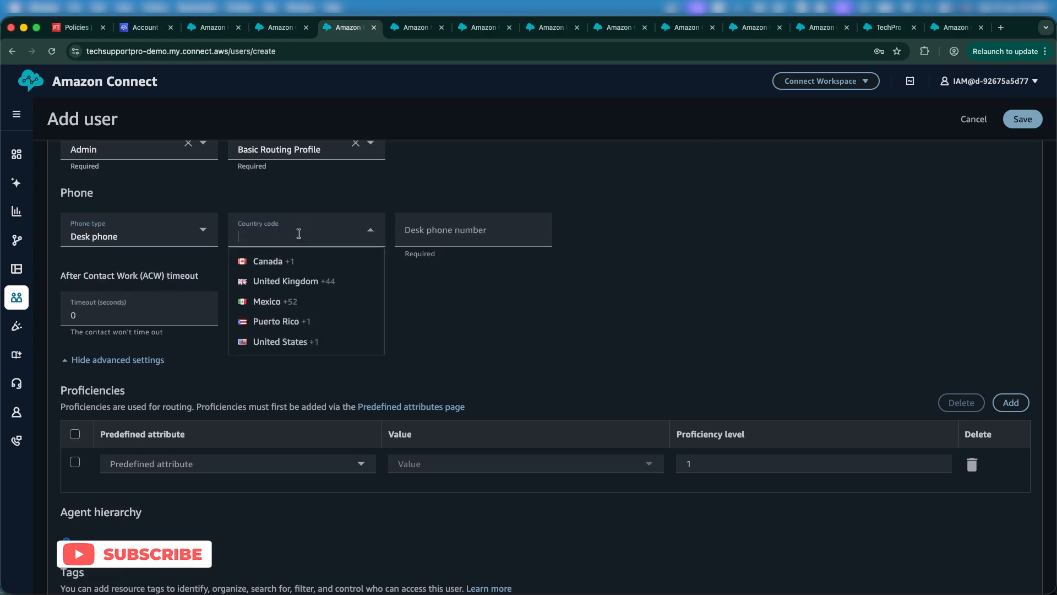
left_click(447, 240)
scroll(530, 267, "up", 10)
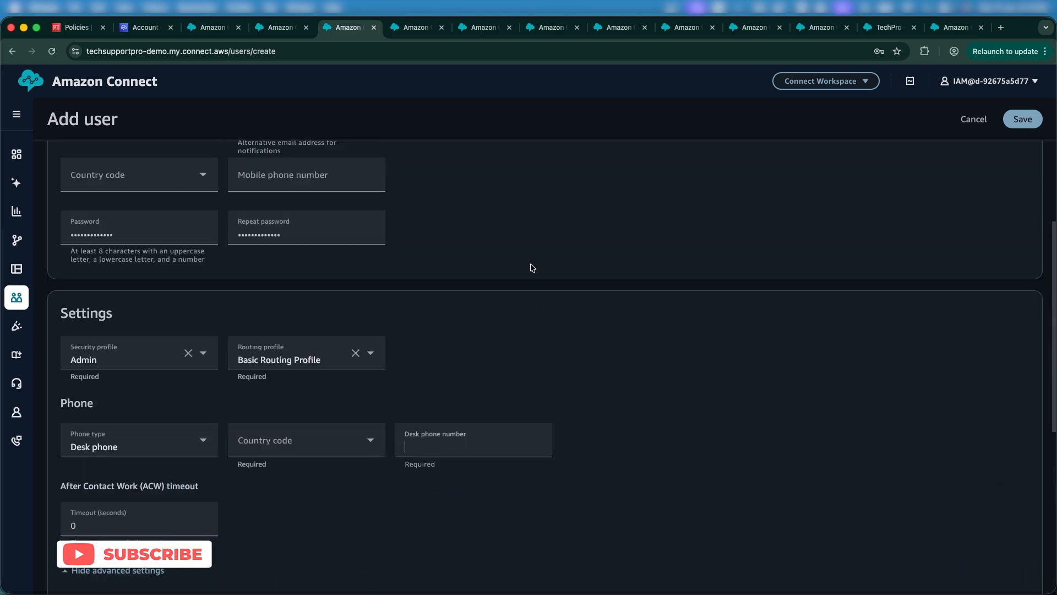
scroll(389, 274, "down", 10)
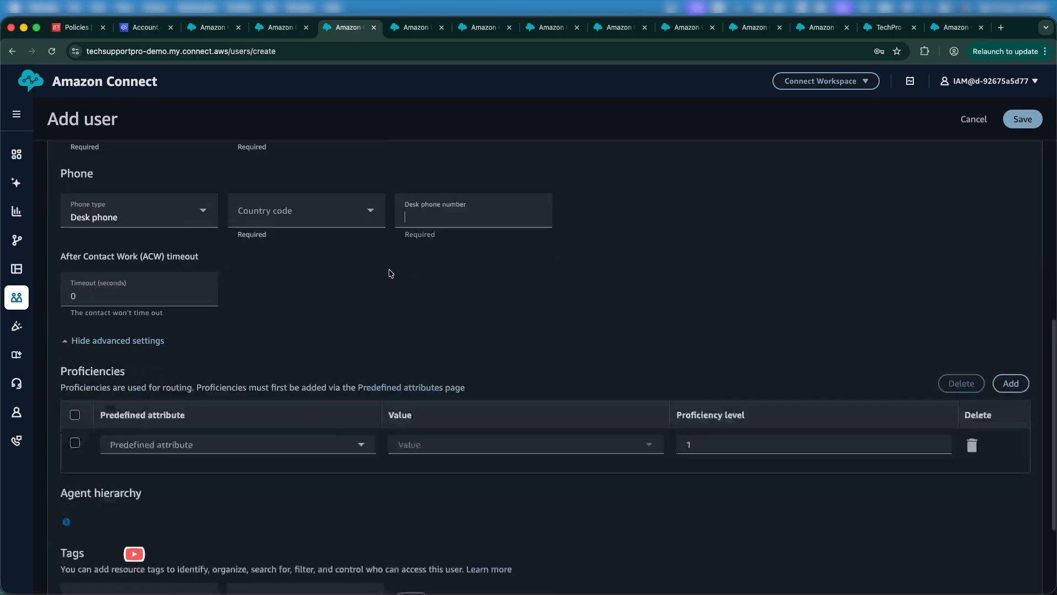
scroll(355, 304, "up", 2)
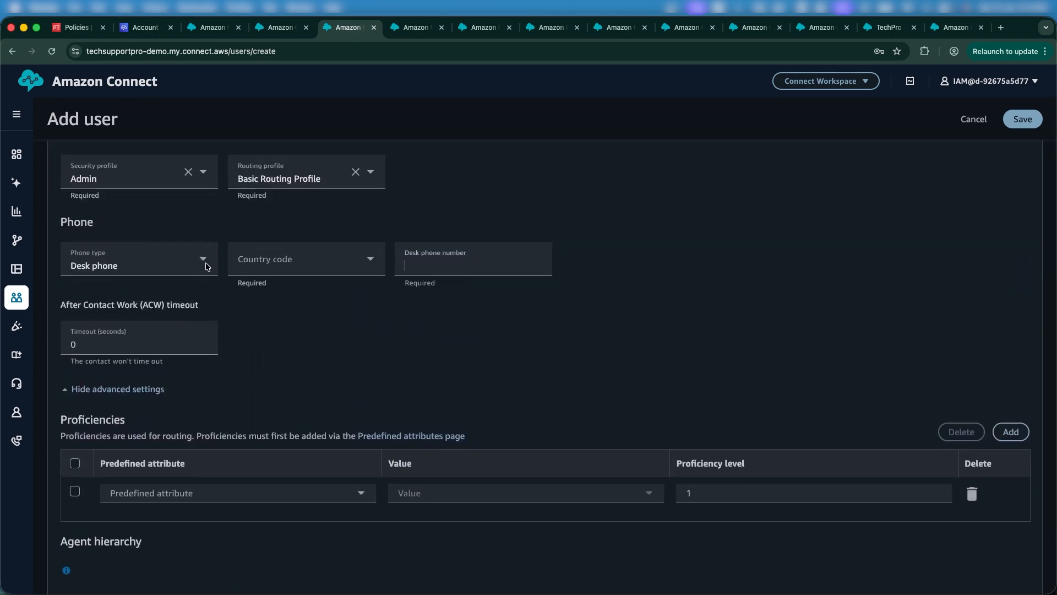
left_click(187, 269)
left_click(167, 289)
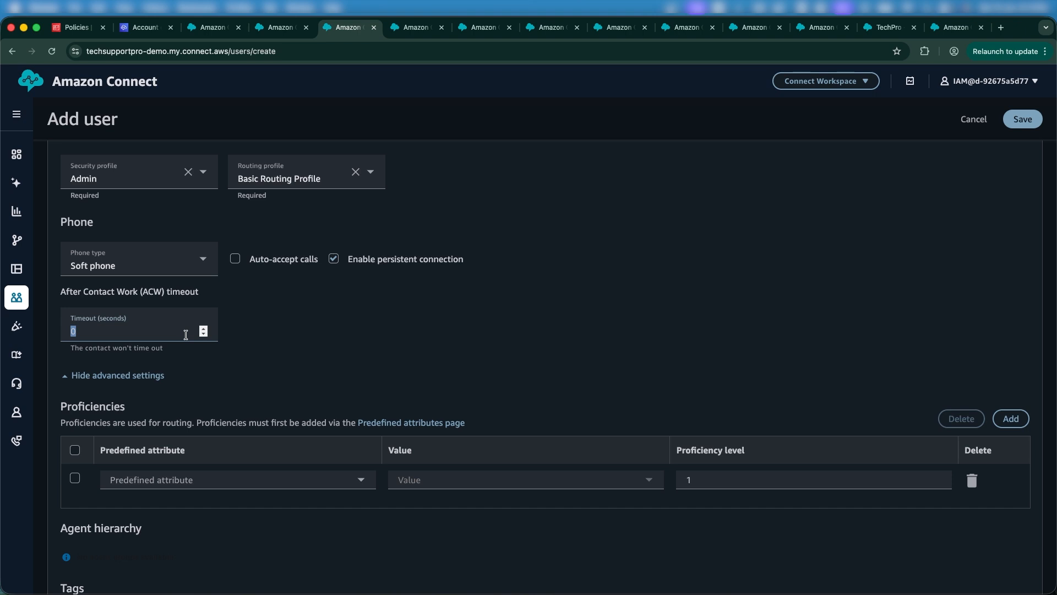
Step: Leave the After Contact Work timeout at 0 seconds and collapse the advanced settings
scroll(186, 335, "down", 5)
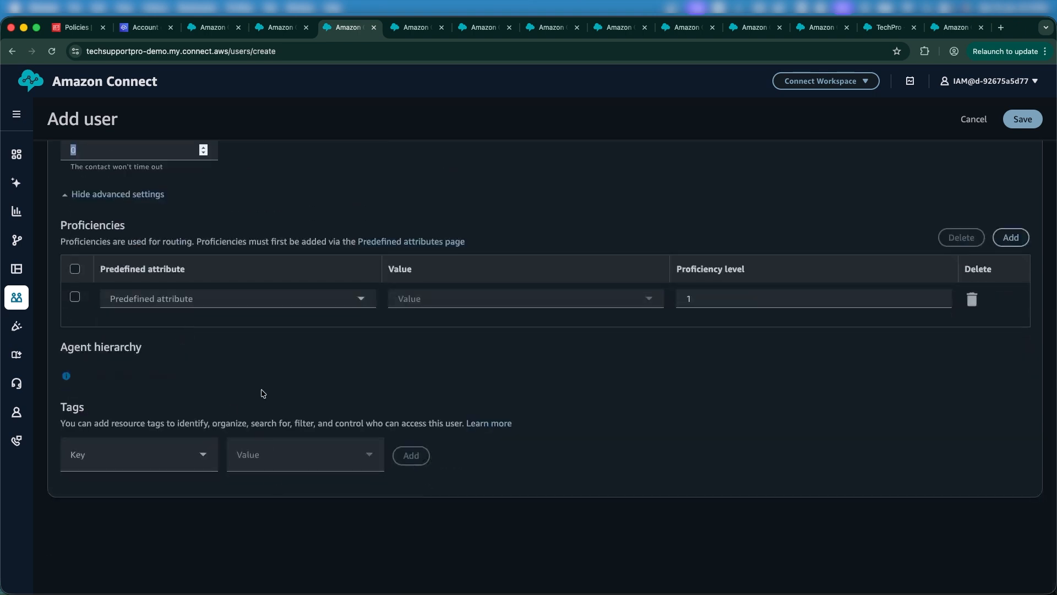
scroll(263, 394, "up", 3)
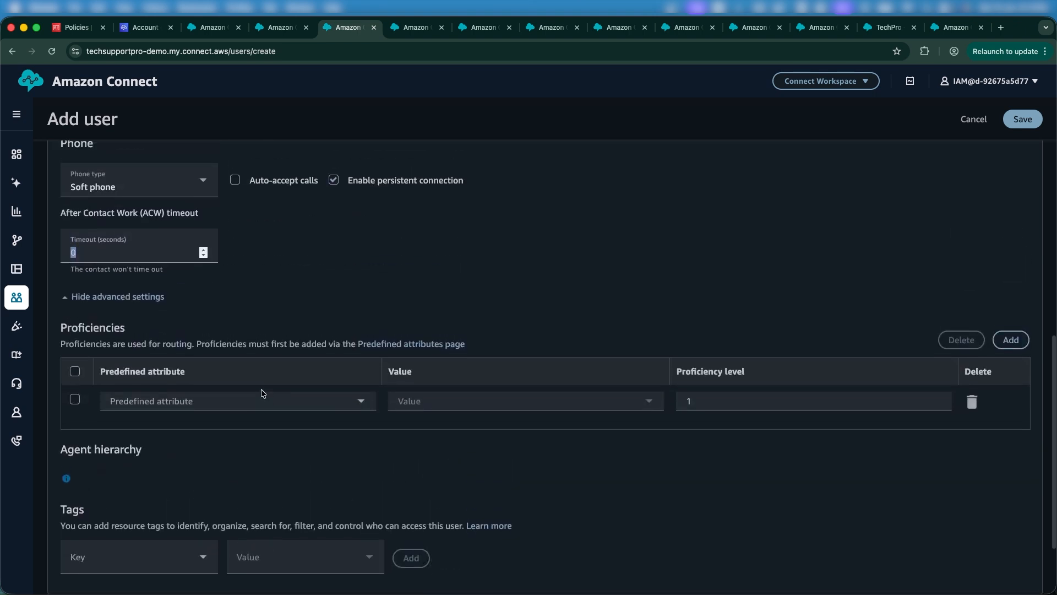
scroll(262, 393, "up", 10)
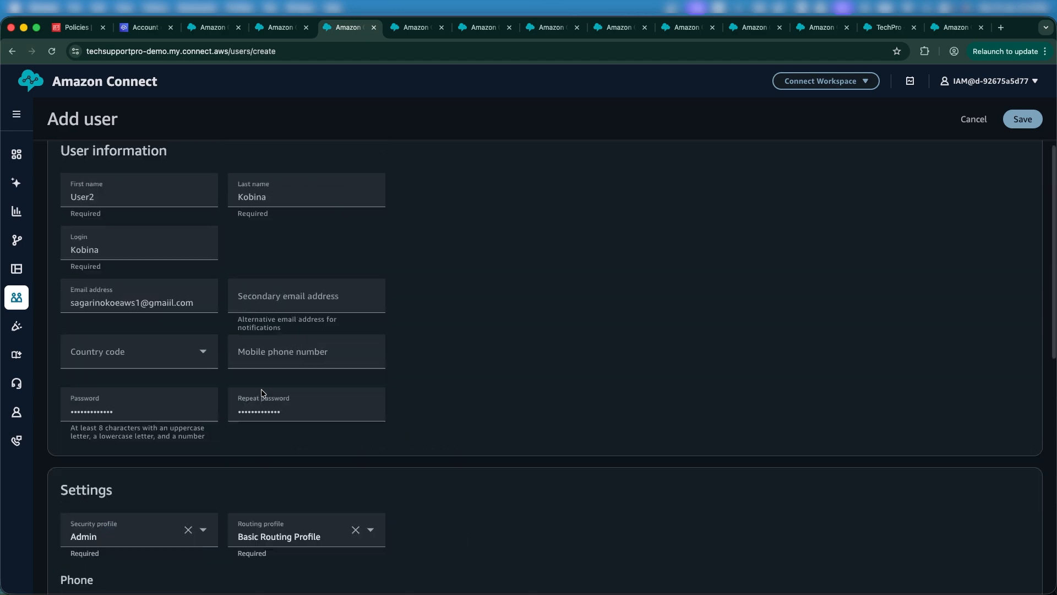
scroll(262, 393, "down", 2)
scroll(262, 393, "down", 8)
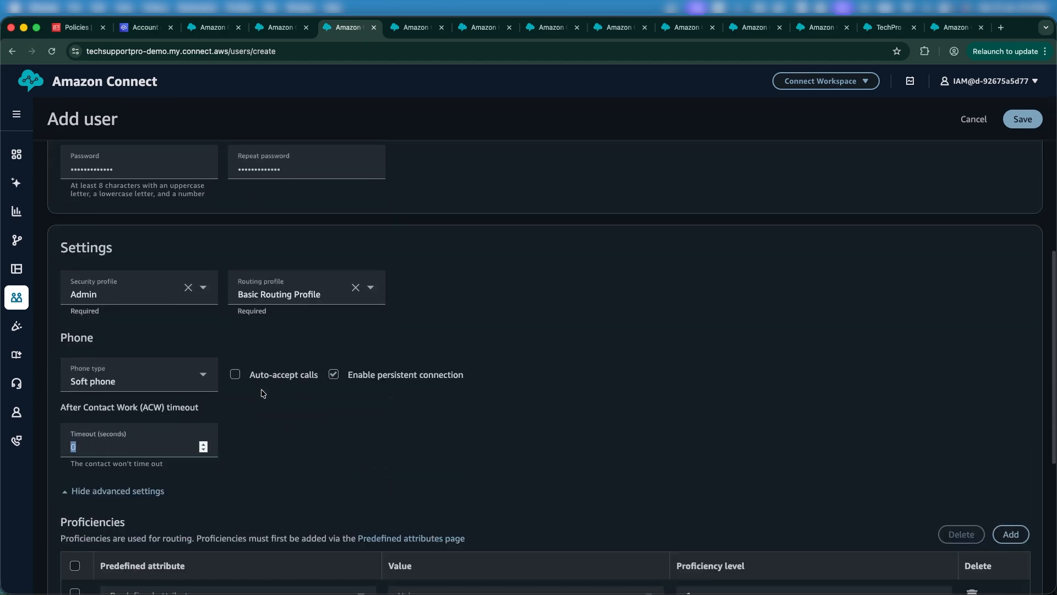
left_click(271, 459)
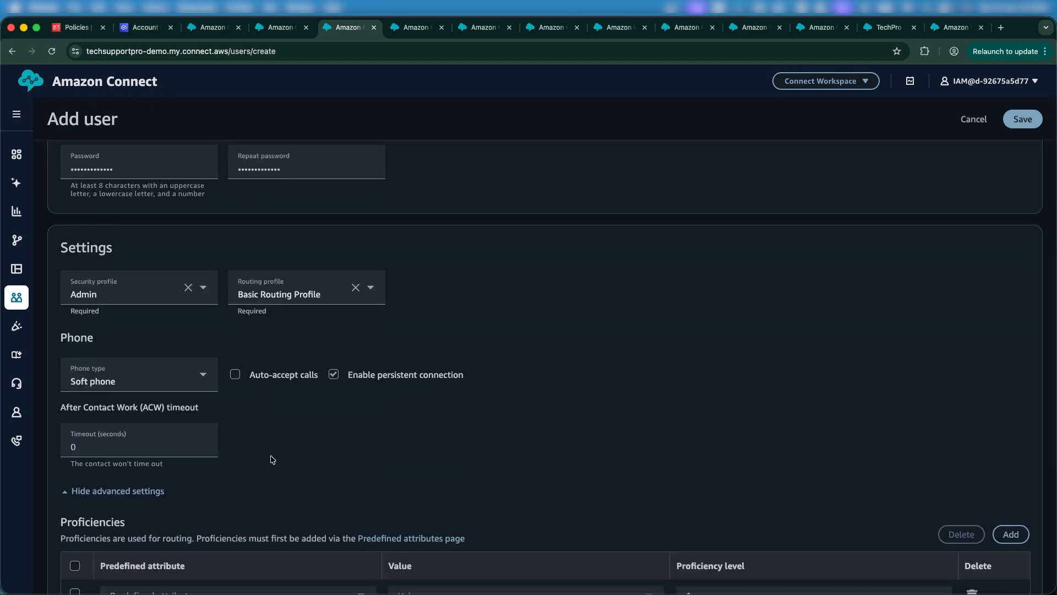
scroll(257, 434, "down", 3)
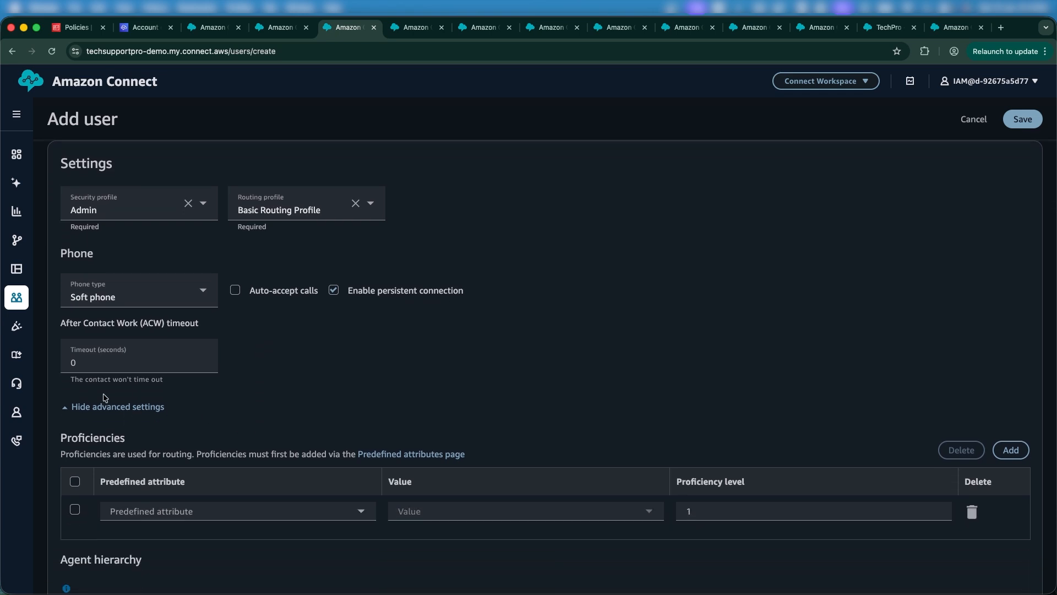
left_click(95, 407)
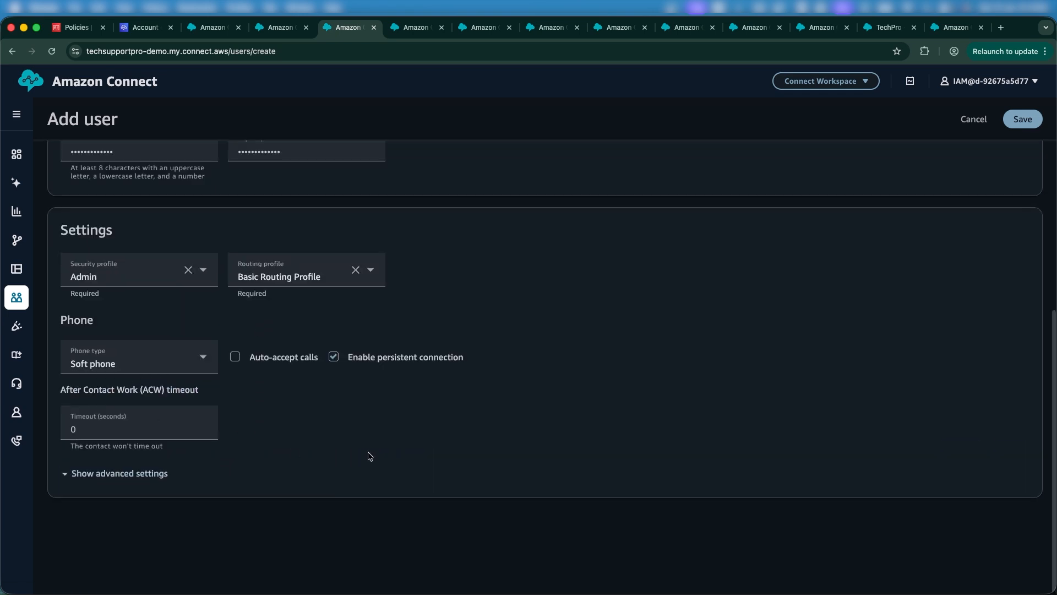
scroll(366, 455, "up", 10)
scroll(367, 451, "down", 5)
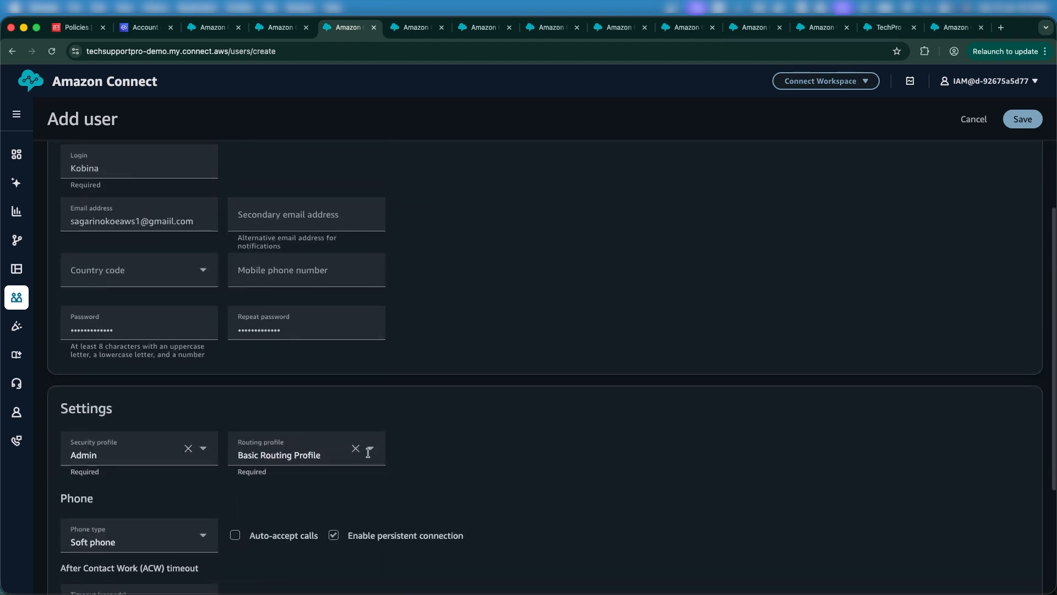
scroll(369, 456, "down", 3)
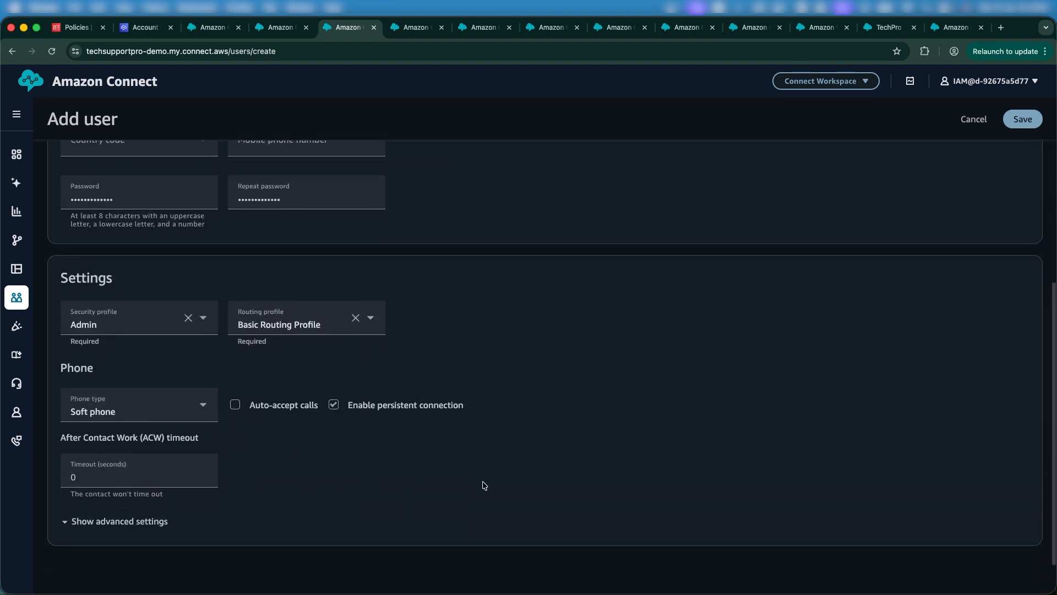
scroll(489, 484, "up", 11)
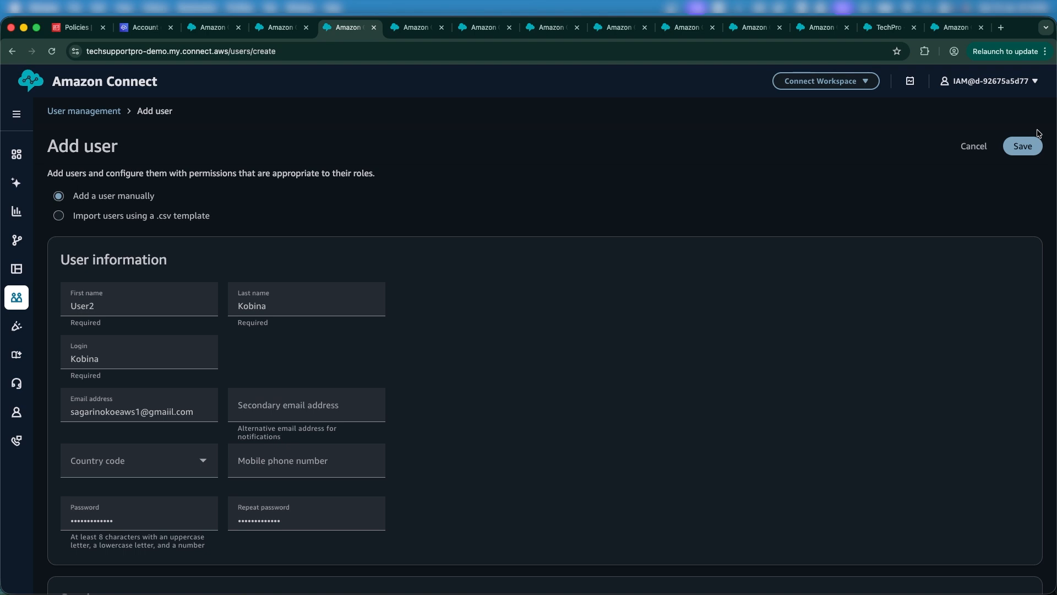
Step: Save User2, dismiss the password prompt, and bring up the Access URL's link menu on Account overview
left_click(1023, 145)
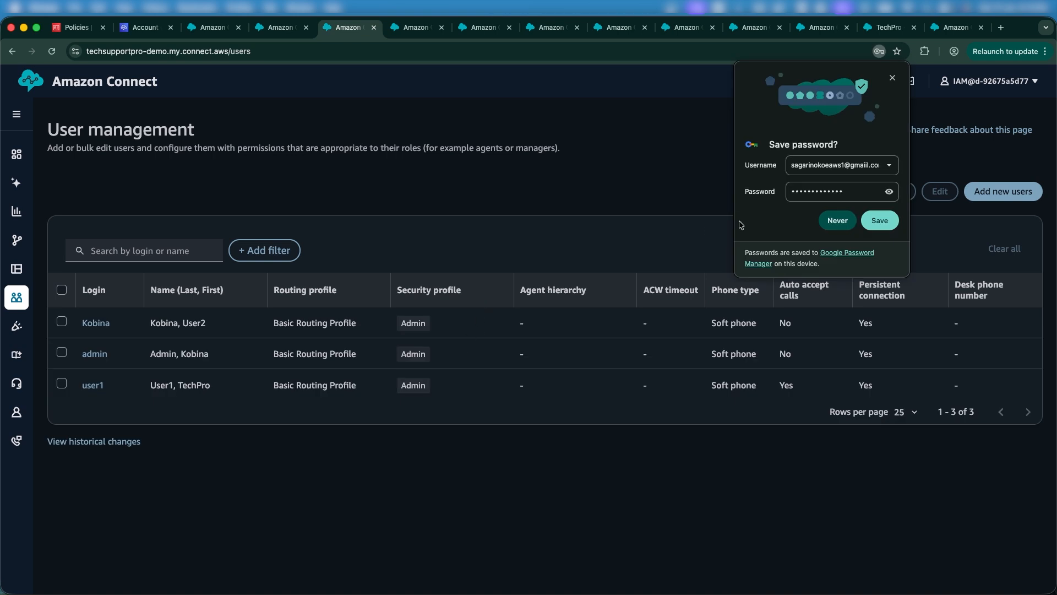
left_click(892, 78)
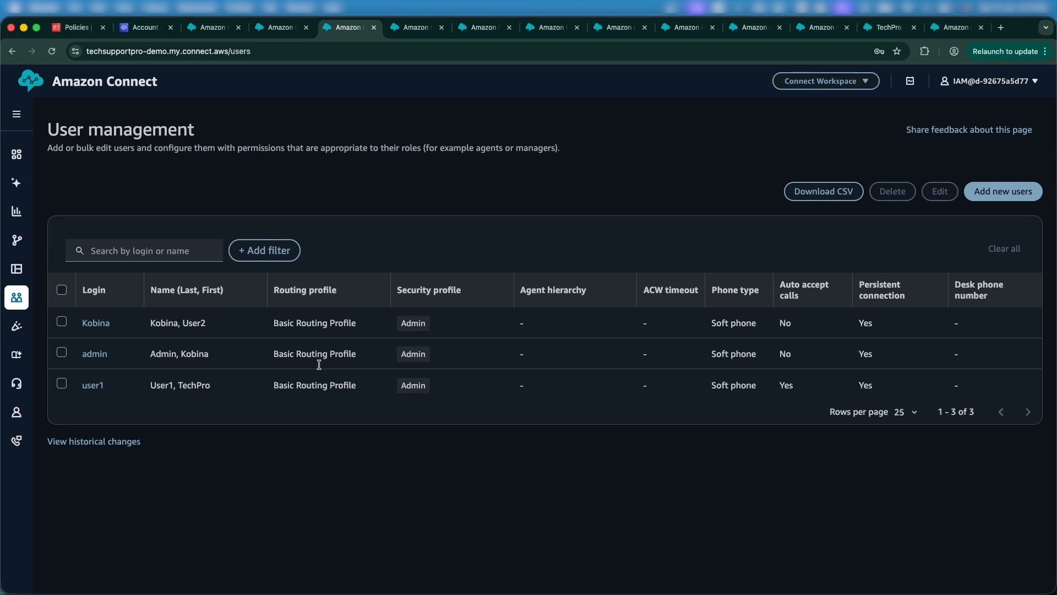
left_click_drag(156, 324, 228, 335)
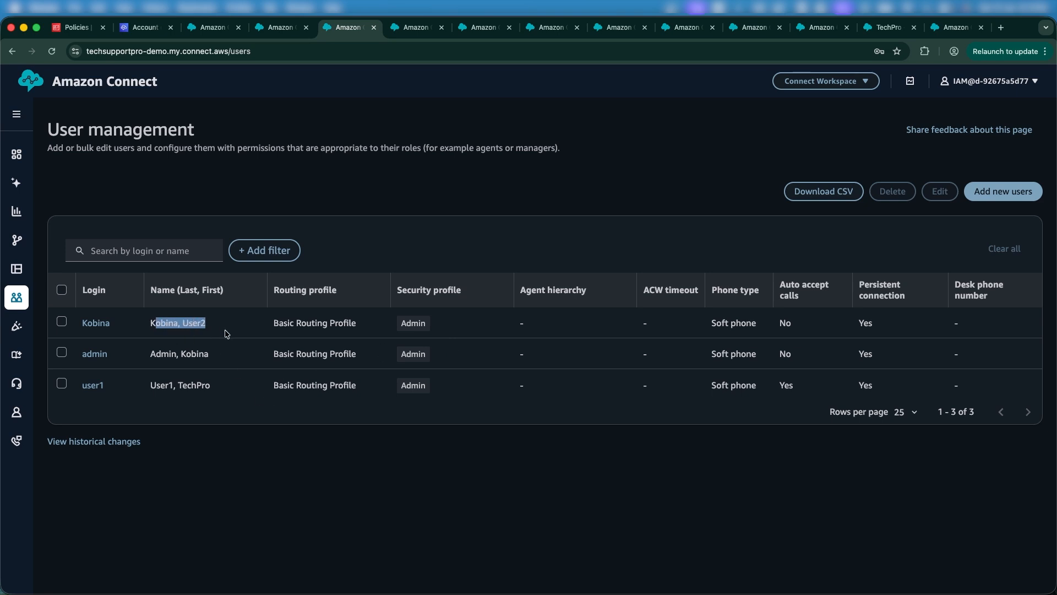
left_click_drag(155, 352, 202, 355)
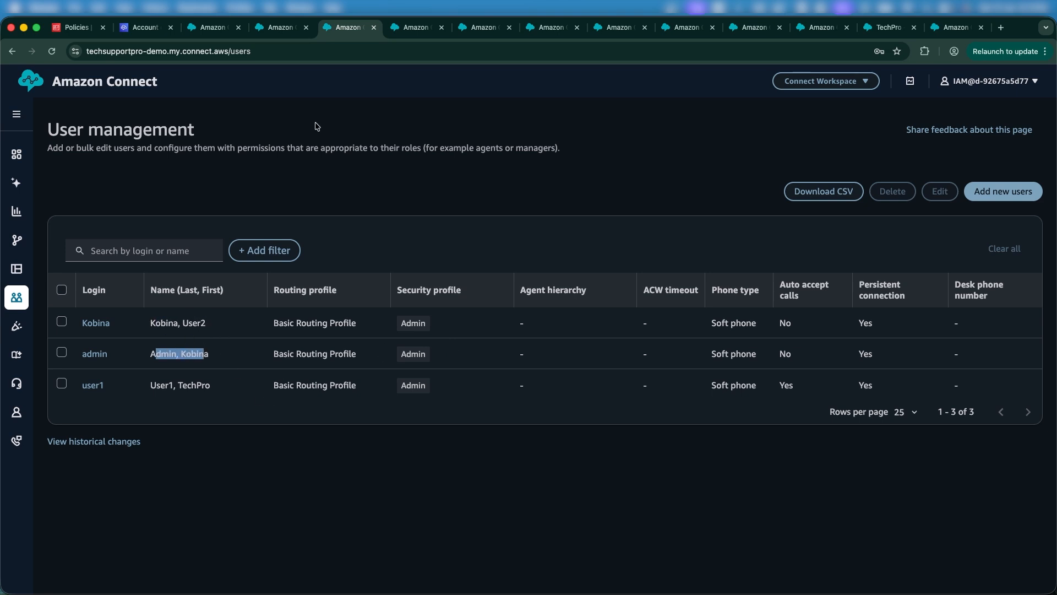
left_click(149, 28)
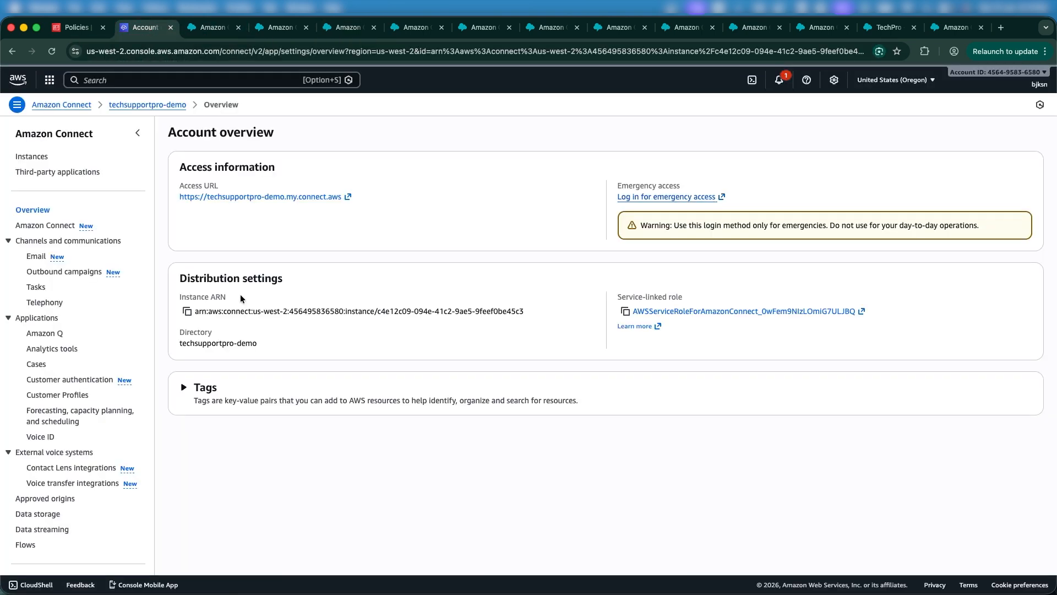
right_click(315, 197)
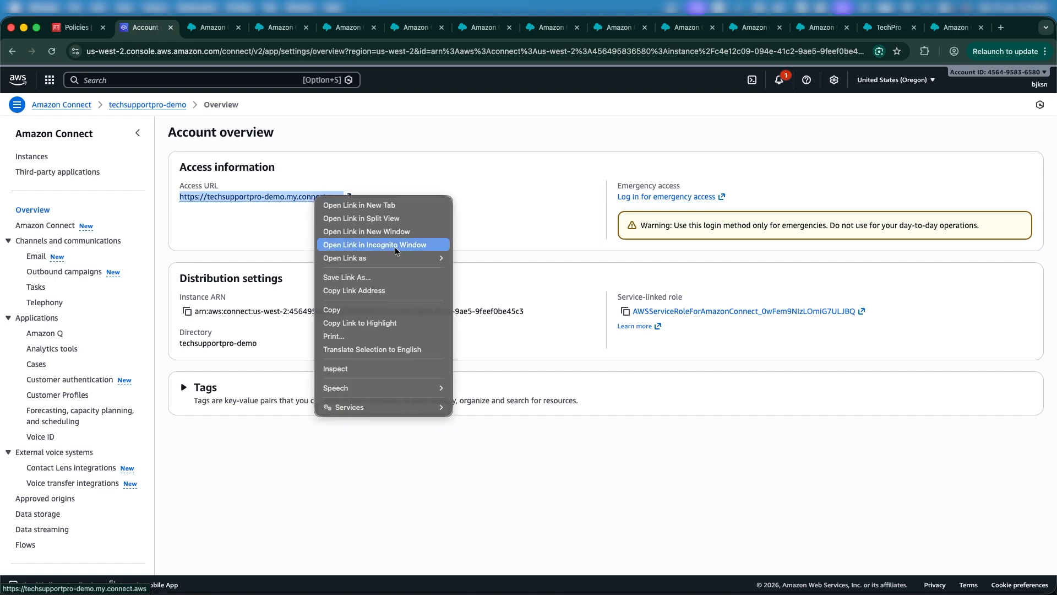
Step: Open the instance's Access URL in an incognito window
left_click(380, 244)
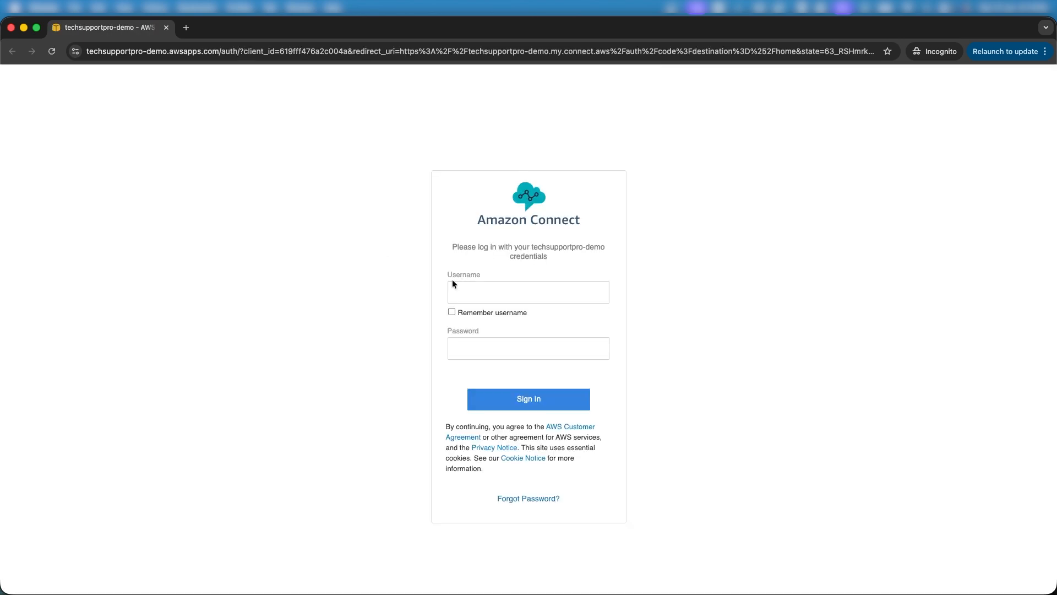
Step: Sign in with the new user's login and password in the incognito window
left_click(451, 289)
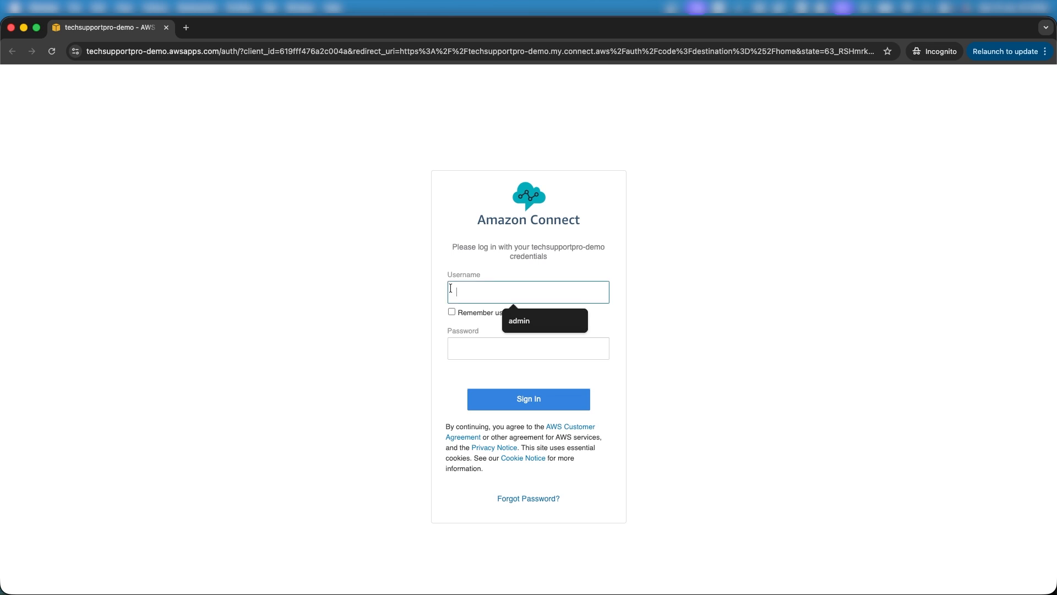
type("Kobina")
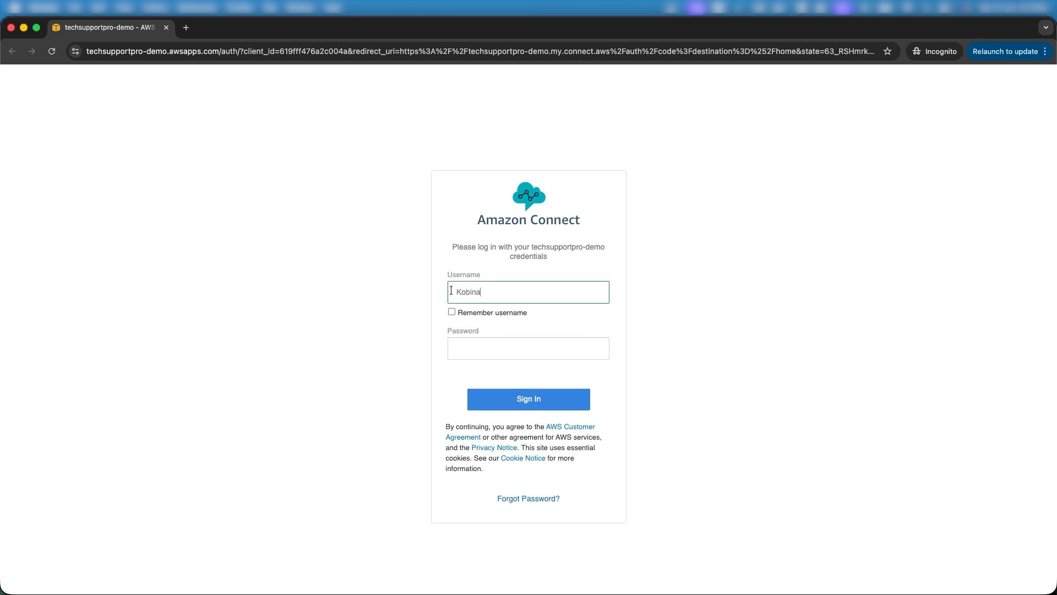
left_click(483, 347)
type("••••")
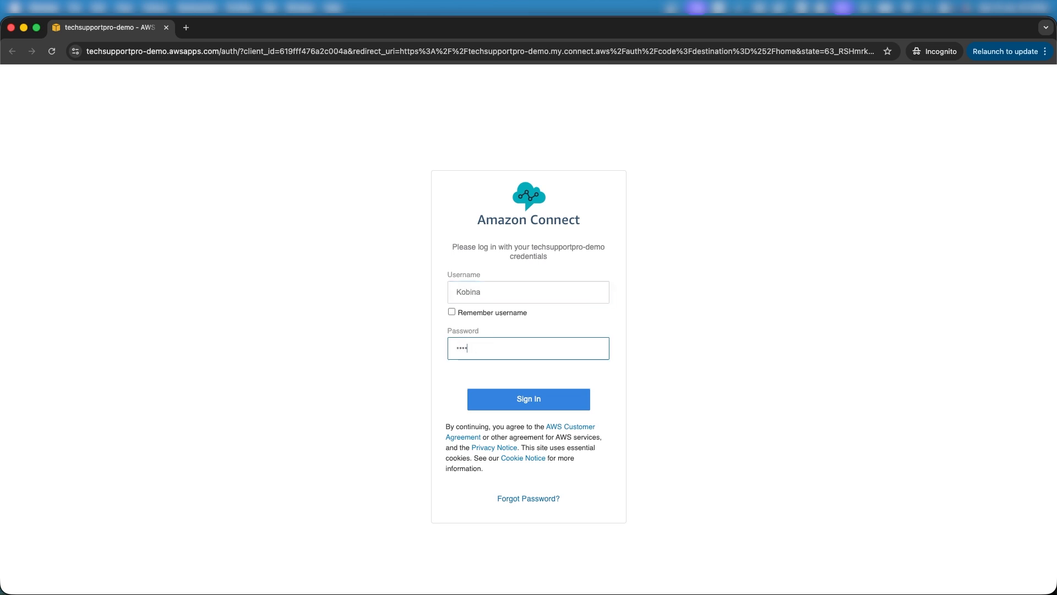
type("•")
type("•••")
left_click(515, 409)
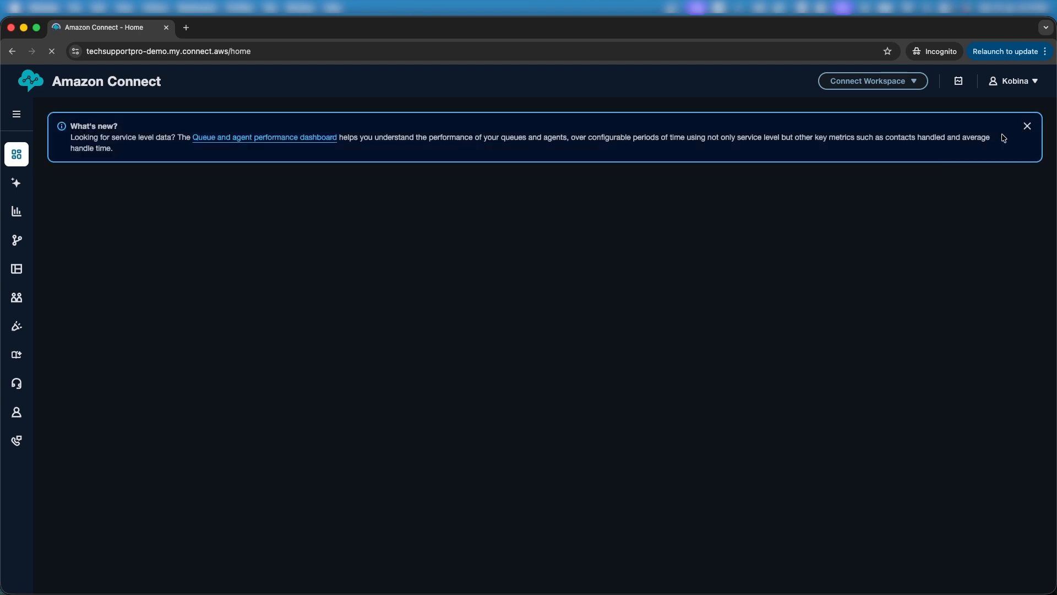
Step: Switch the theme to Light mode, then show all open windows side by side
left_click(1034, 83)
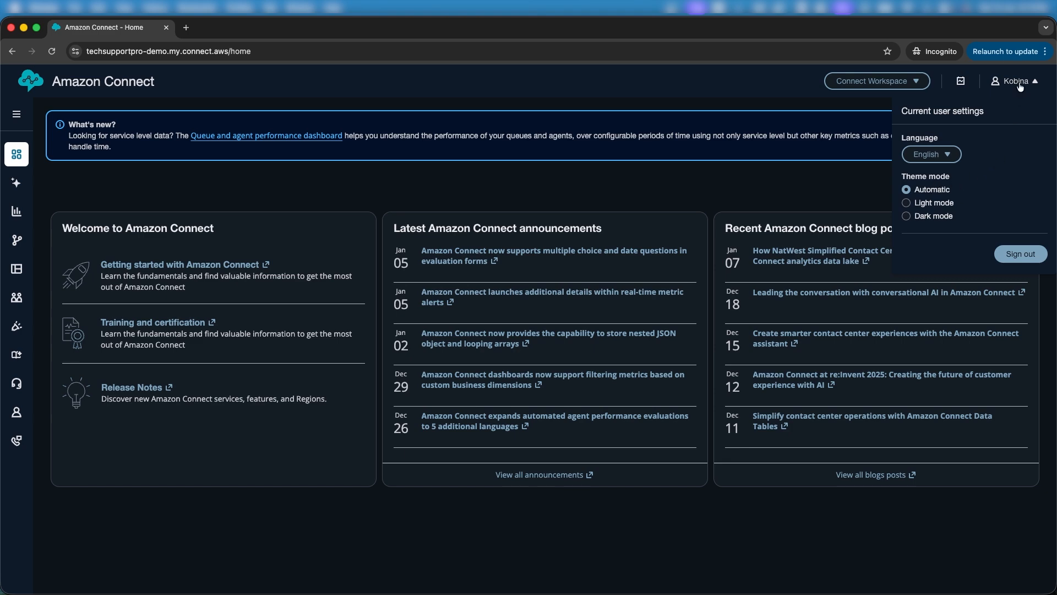
left_click(907, 203)
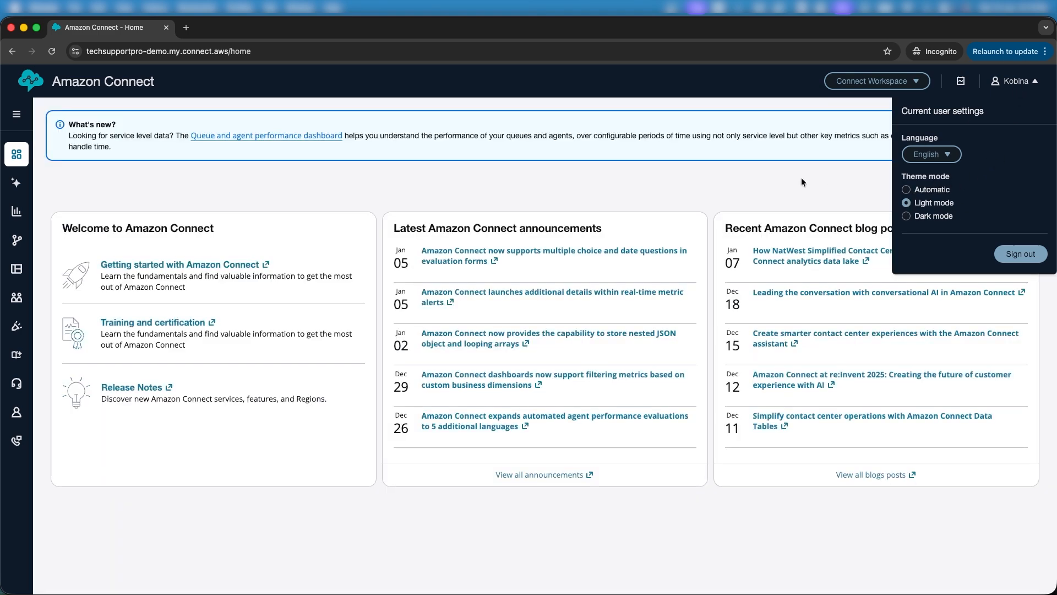
left_click(802, 179)
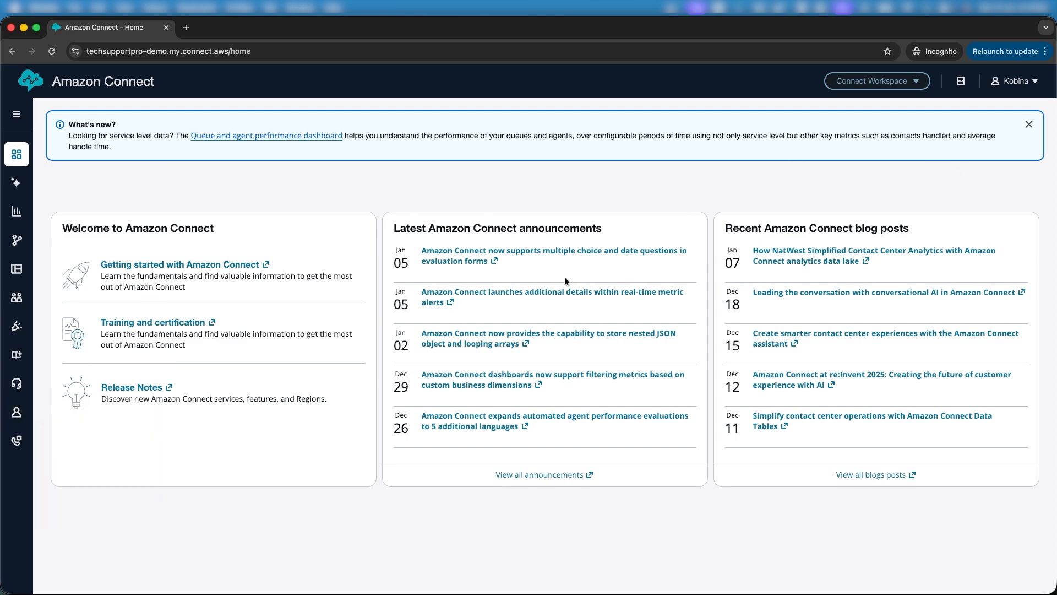
scroll(565, 281, "down", 5)
scroll(565, 281, "up", 5)
key("ctrl+Up")
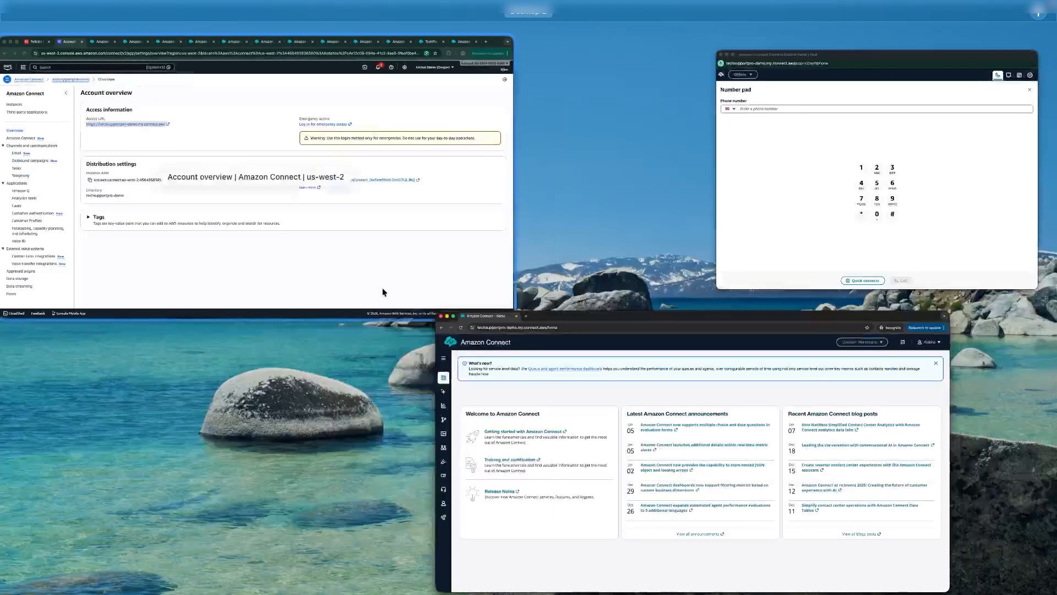
Step: Open the Agent status management page in a new browser tab and switch to it
left_click(415, 311)
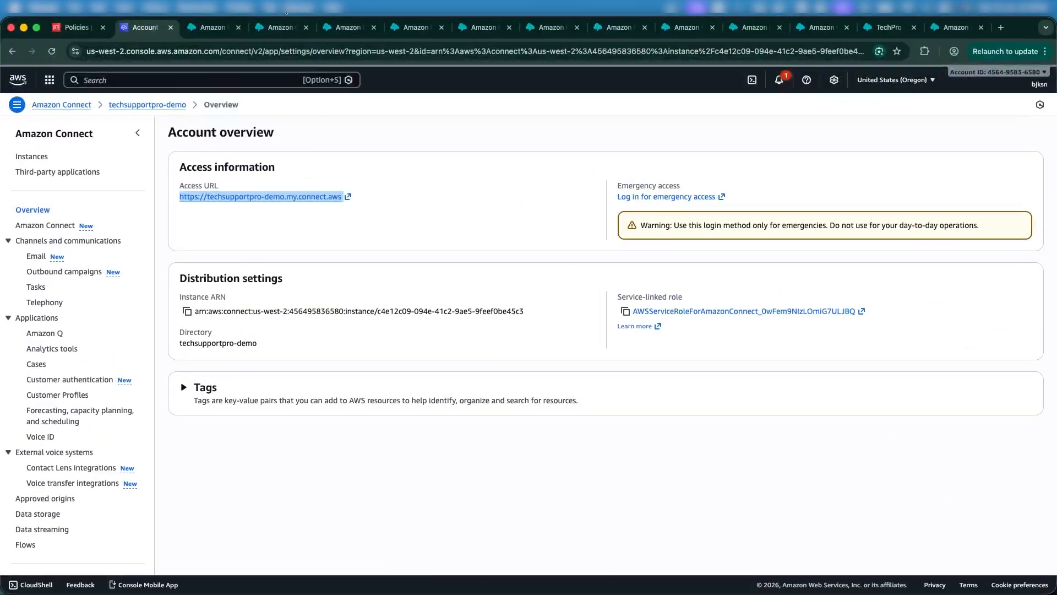
left_click(281, 28)
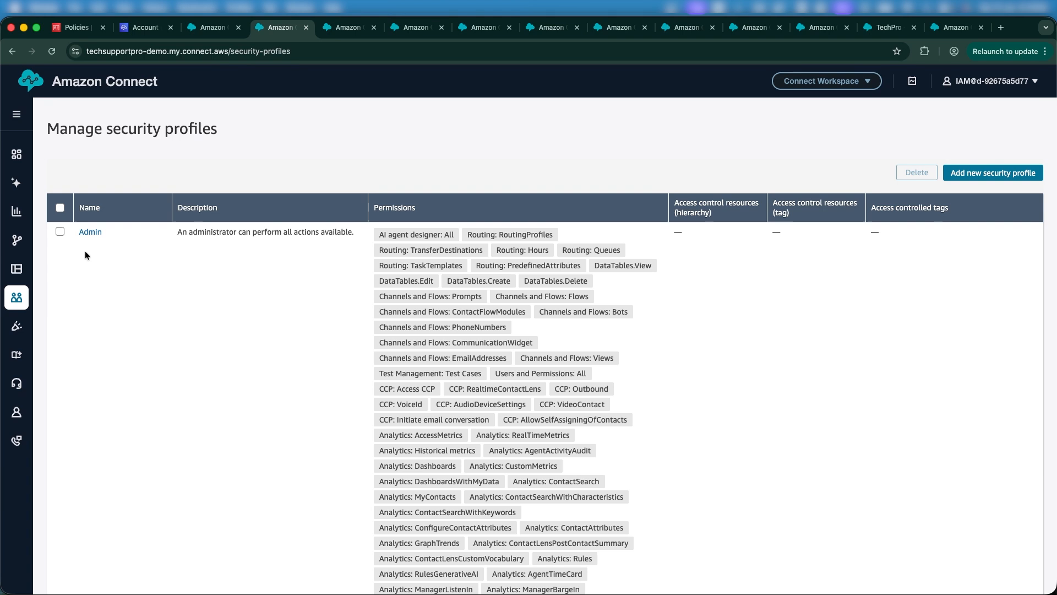
mouse_move(16, 299)
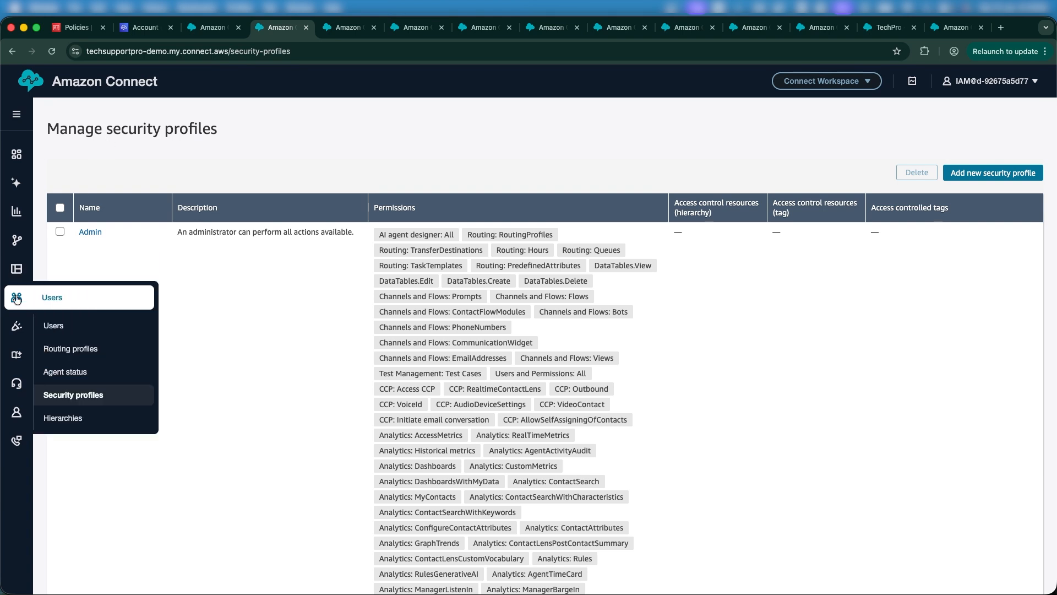
right_click(70, 371)
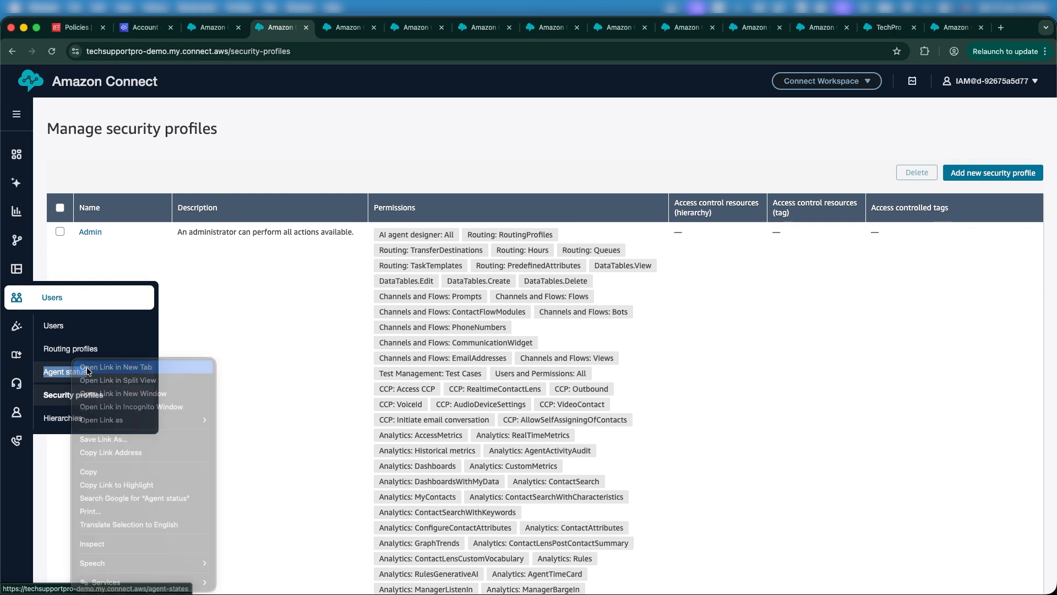
left_click(89, 376)
left_click(311, 27)
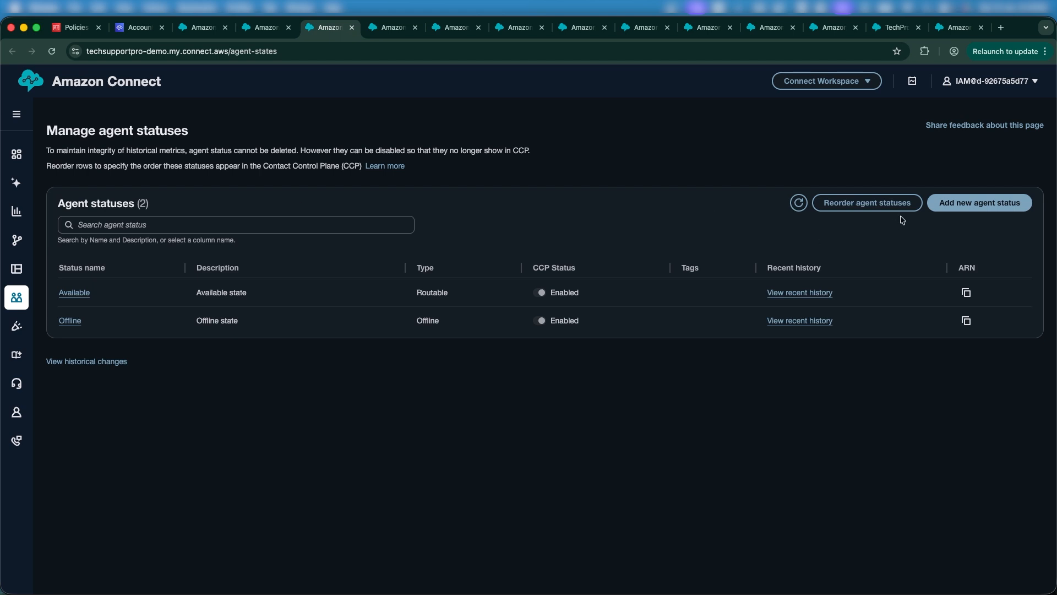
Step: Add an agent status named 'Meetings', save it, and refresh the status list
left_click(959, 201)
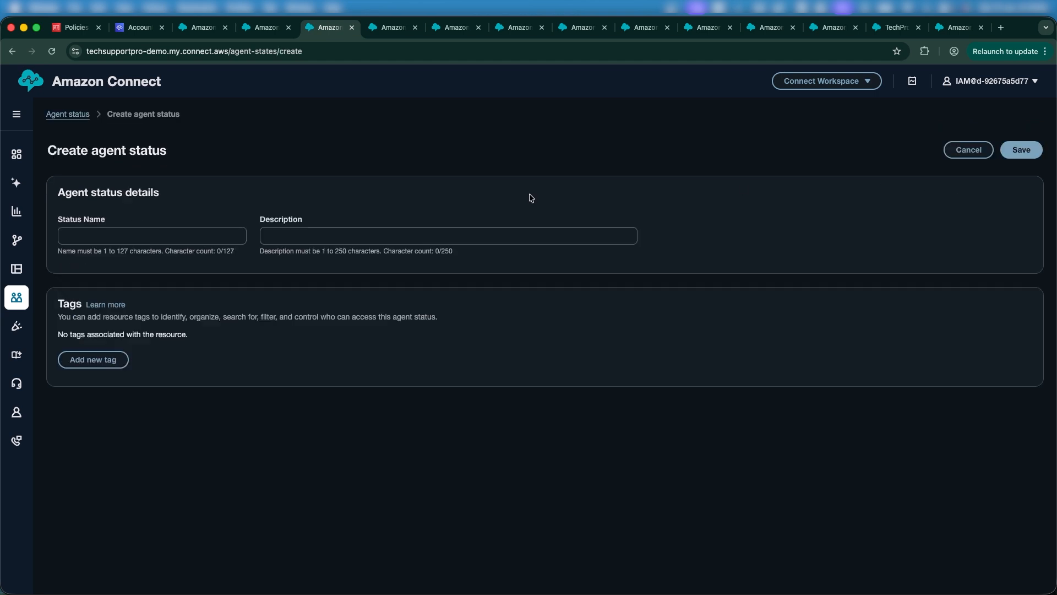
left_click(176, 236)
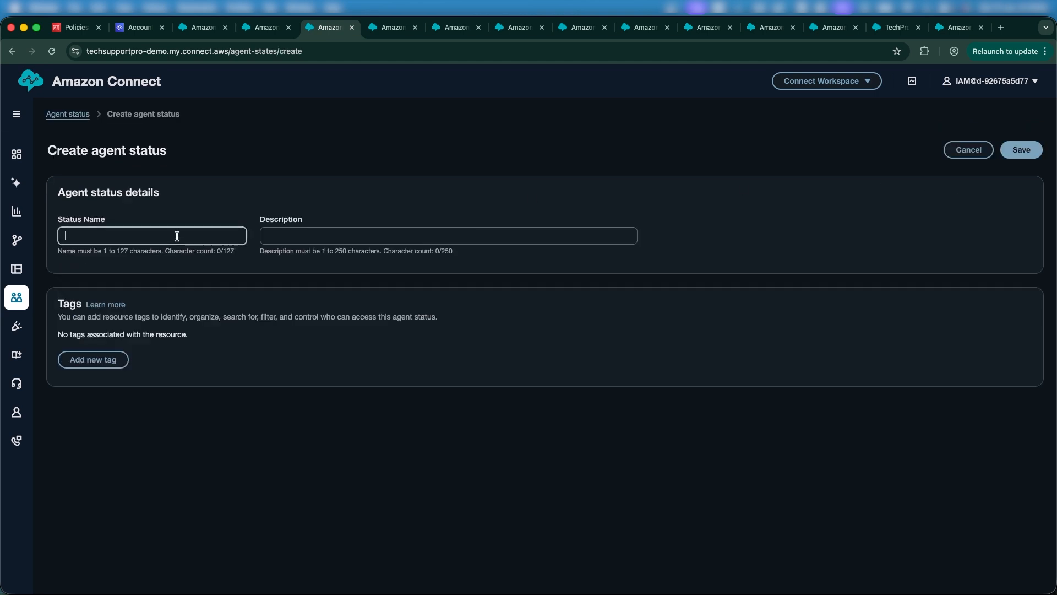
type("Meetings")
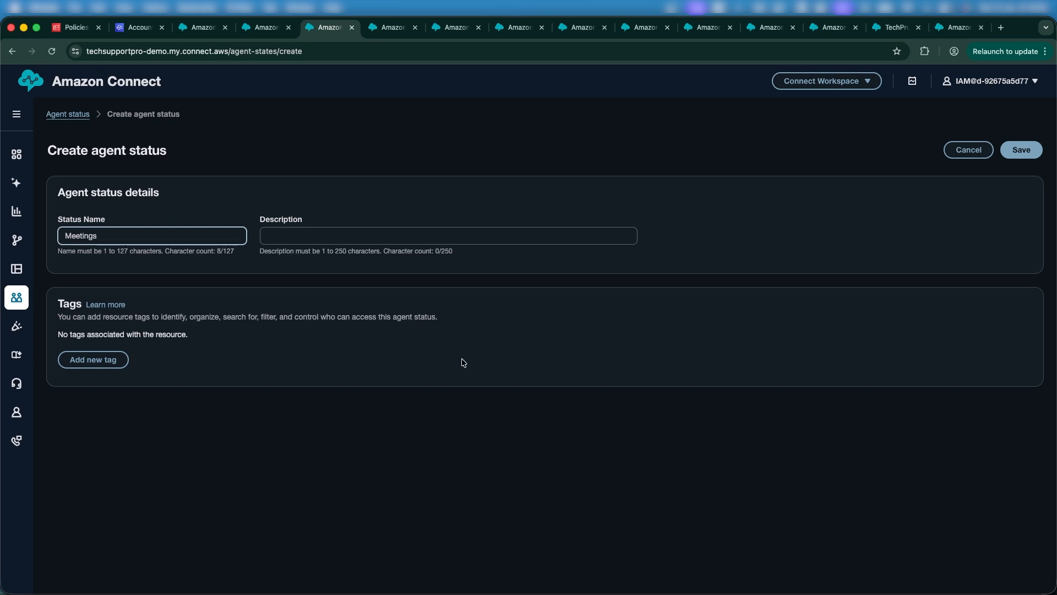
left_click(782, 210)
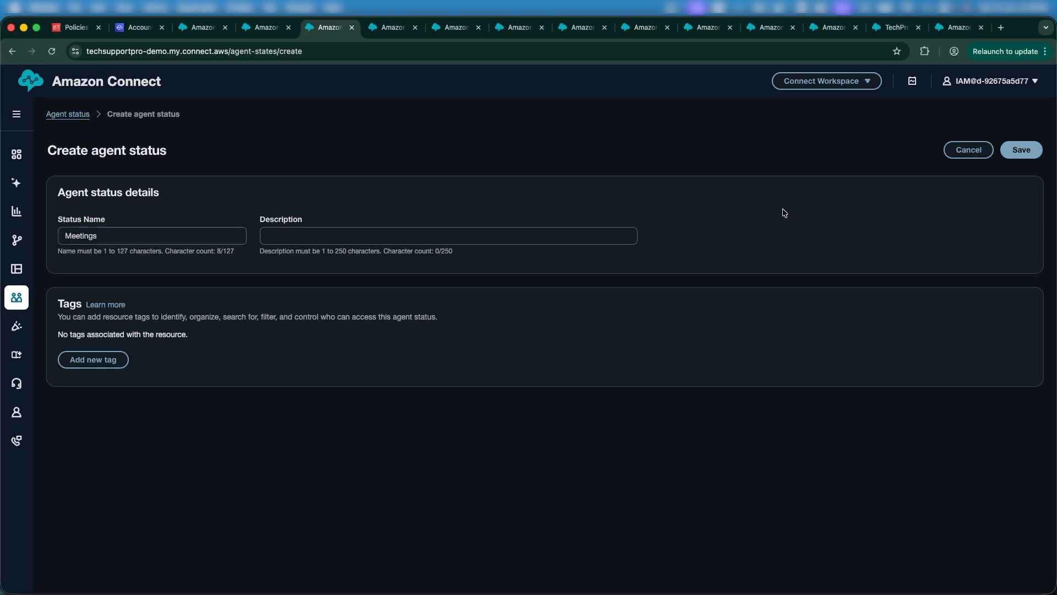
left_click(1022, 151)
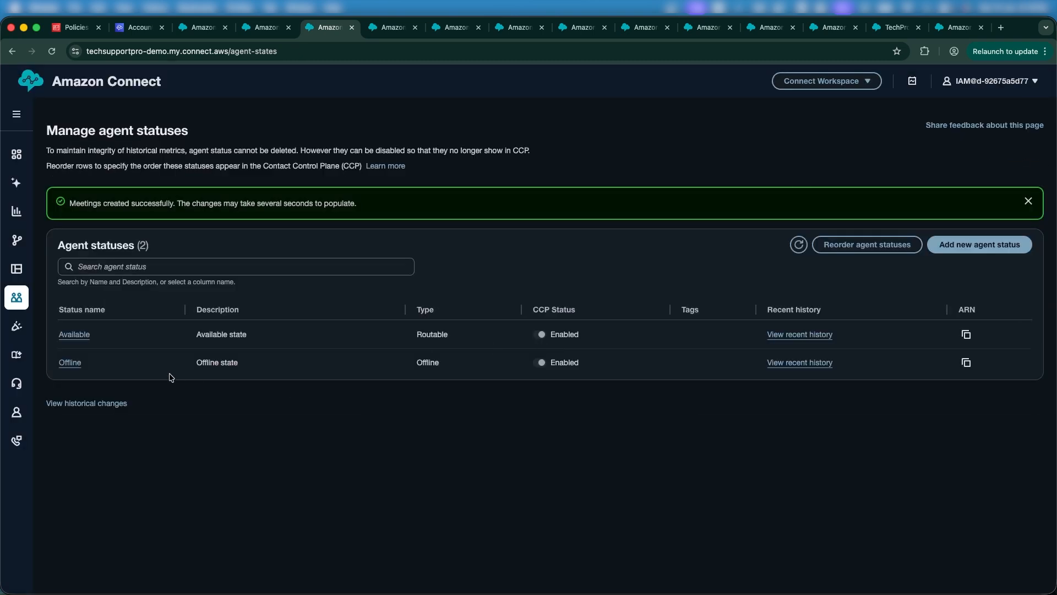
left_click(798, 247)
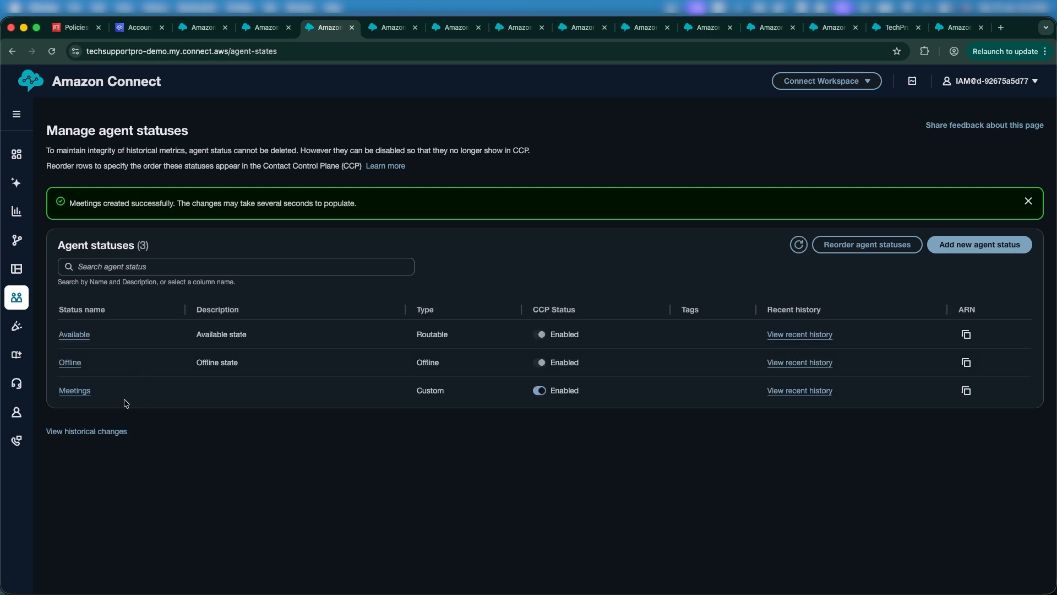
Step: Highlight the Offline, Available and Meetings status names in the agent status list
double_click(107, 363)
double_click(149, 328)
double_click(118, 390)
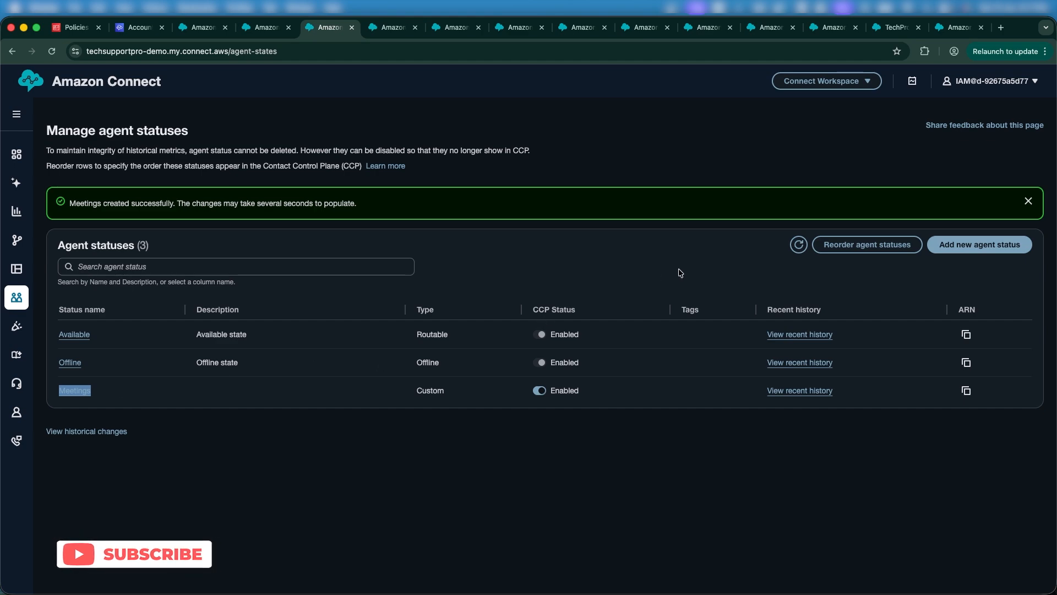
Step: Check the Contact Control Panel's status choices, reload the panel, and recheck for Meetings
key("ctrl+Up")
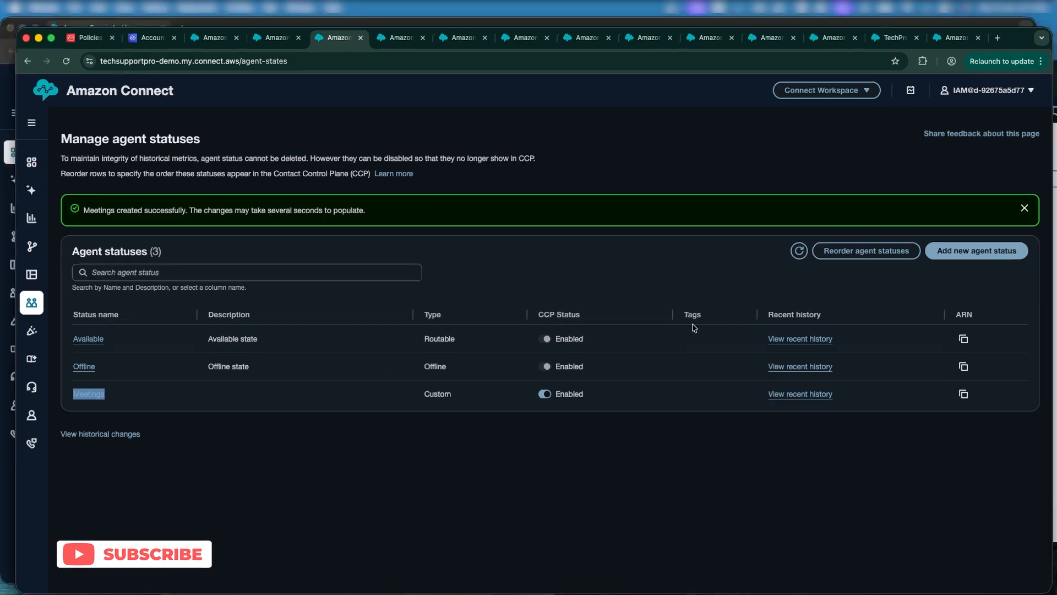
left_click(830, 213)
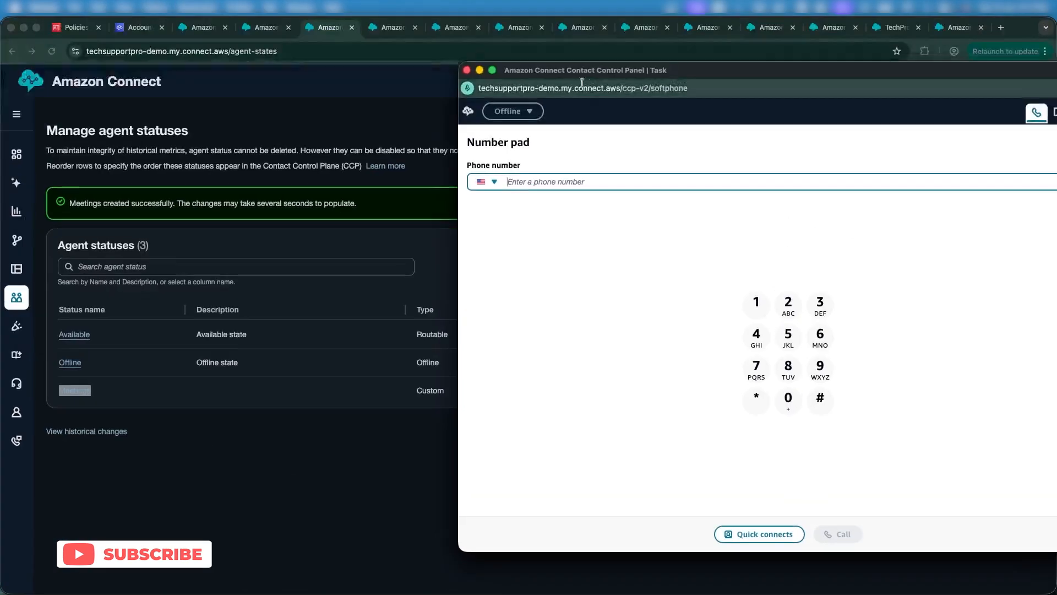
left_click(503, 110)
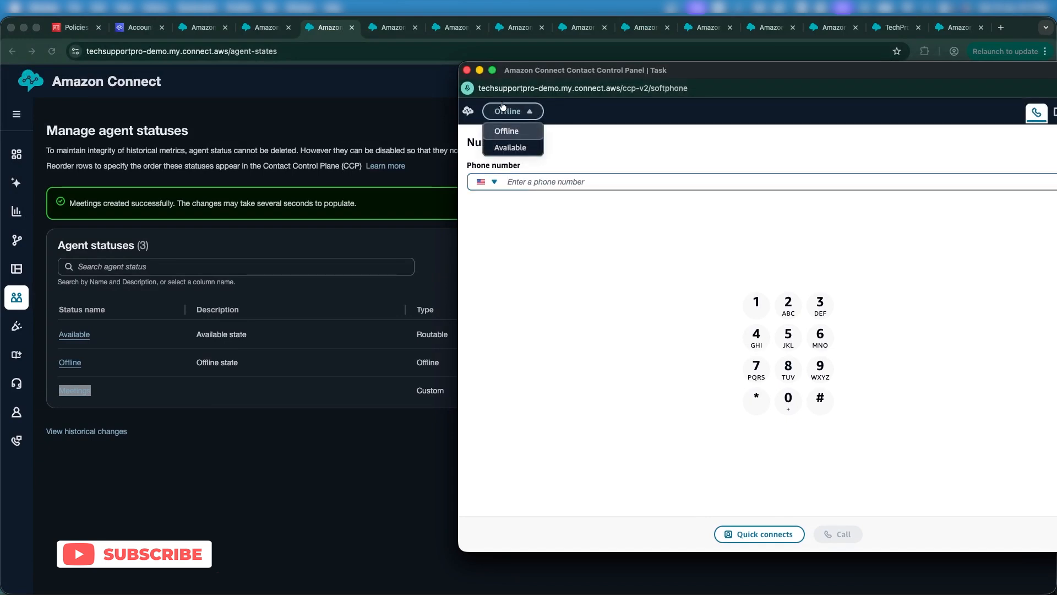
right_click(599, 144)
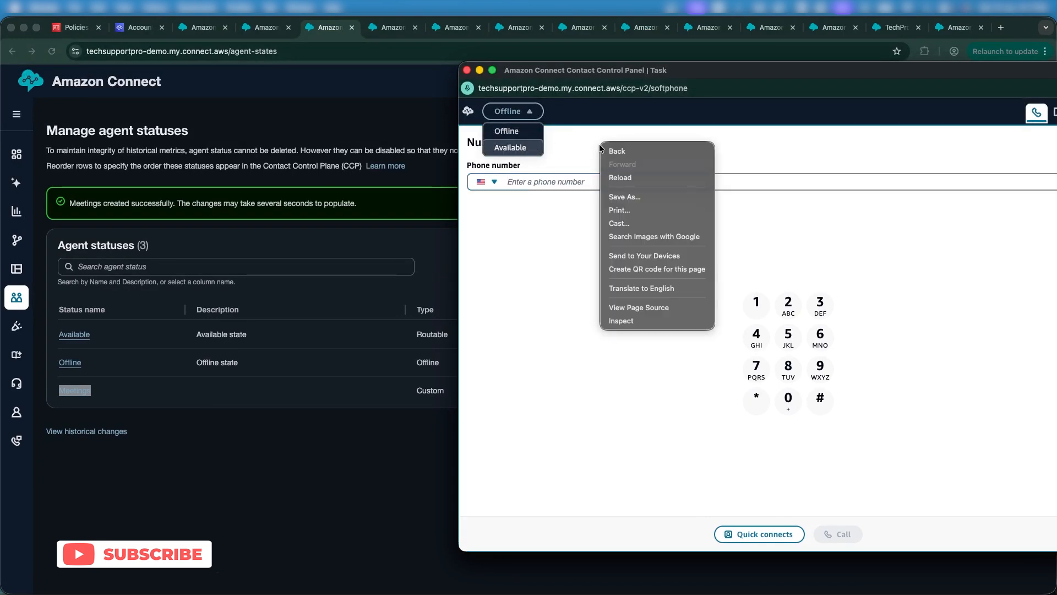
left_click(627, 177)
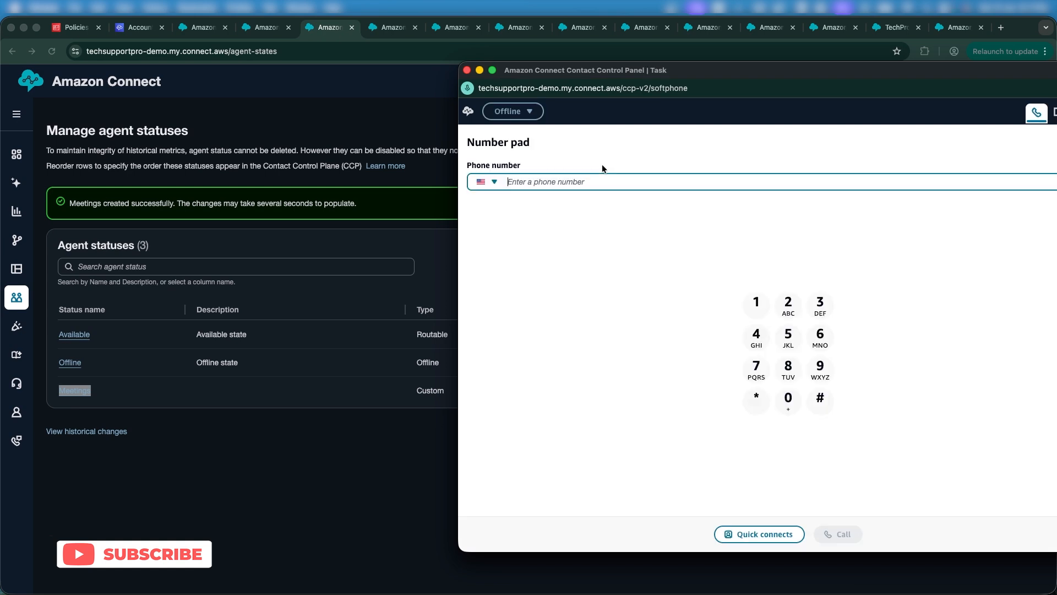
left_click(514, 115)
left_click(609, 177)
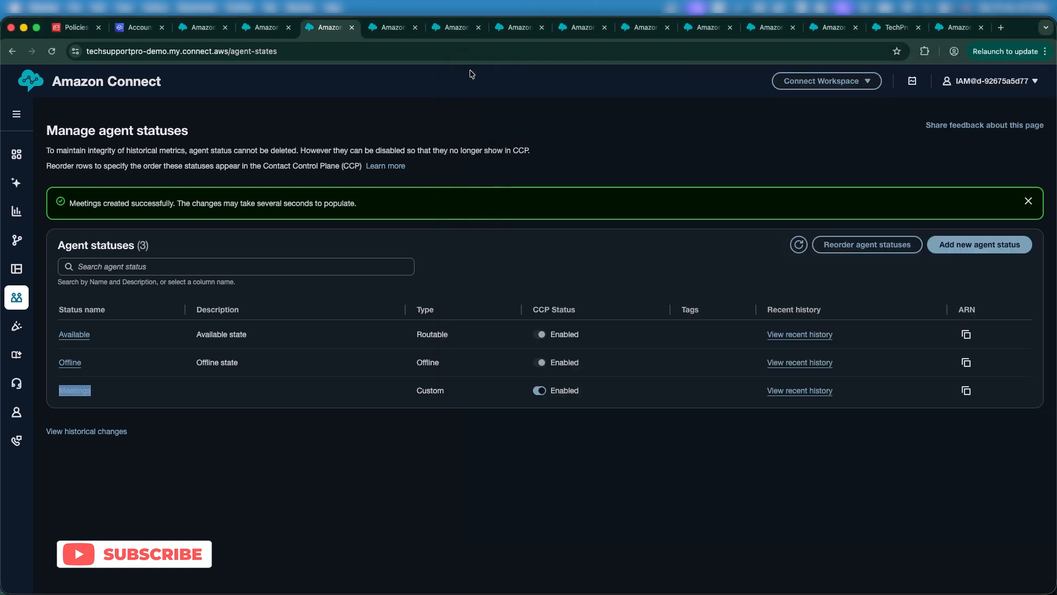
Step: Close the Contact Control Panel and relaunch it from Connect Workspace
left_click(466, 70)
left_click(823, 80)
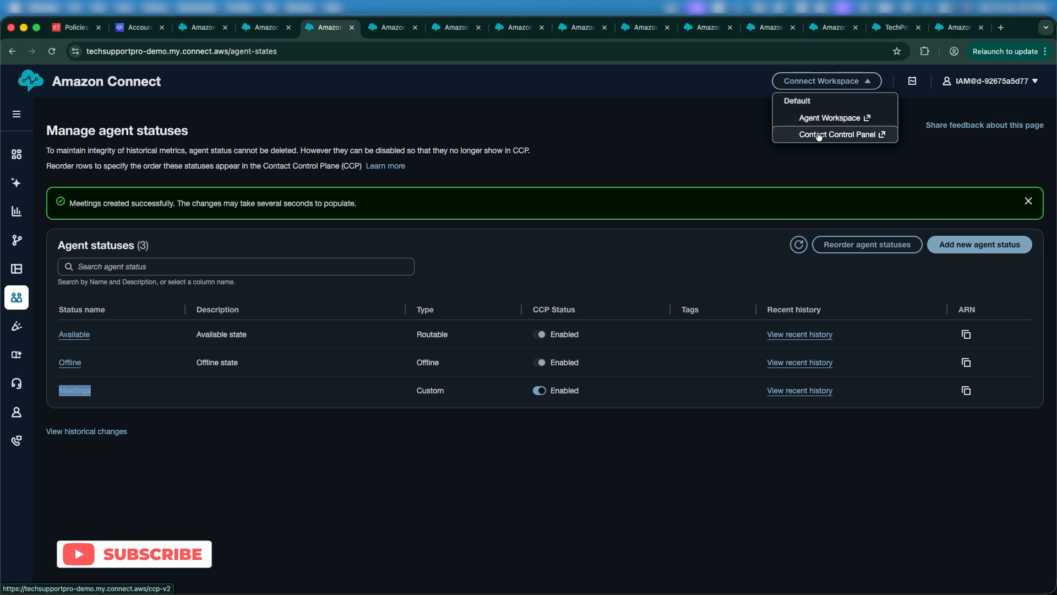
left_click(837, 133)
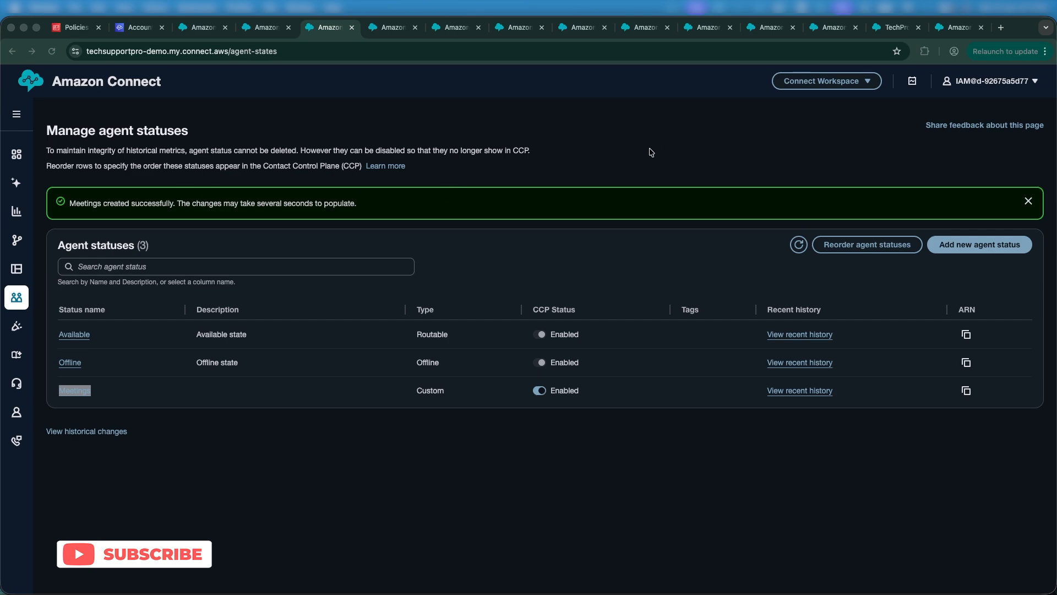
key("ctrl+Up")
Step: In the agent's incognito window, reload the home page and launch the Contact Control Panel
left_click(462, 226)
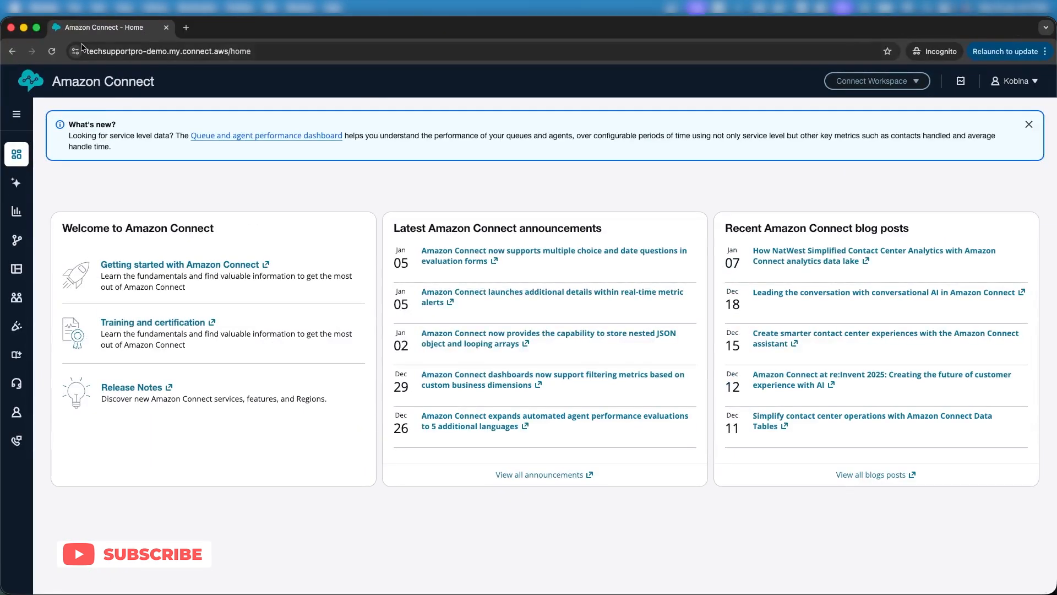
left_click(58, 52)
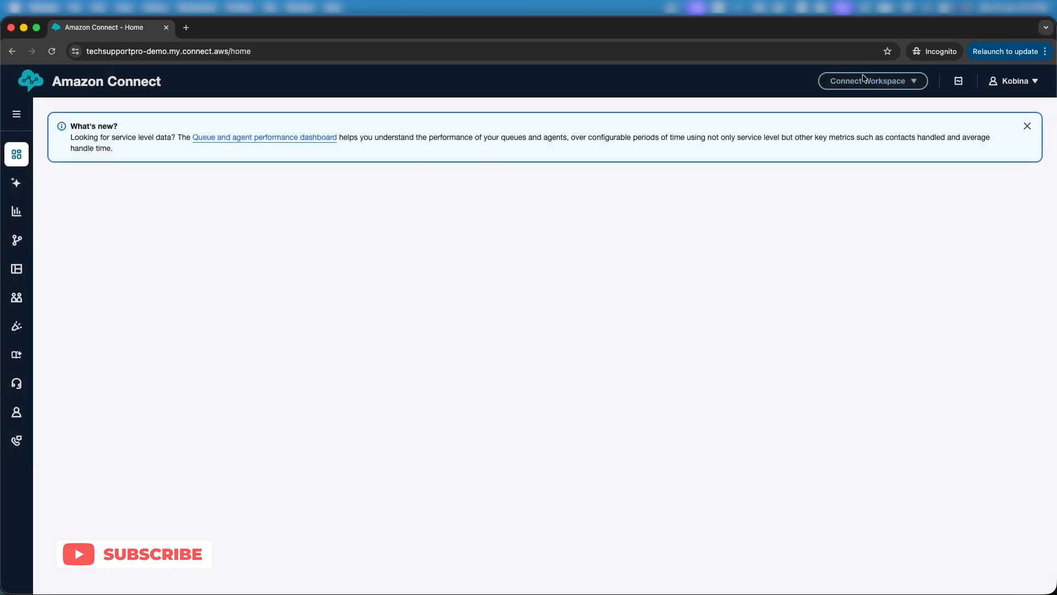
left_click(897, 84)
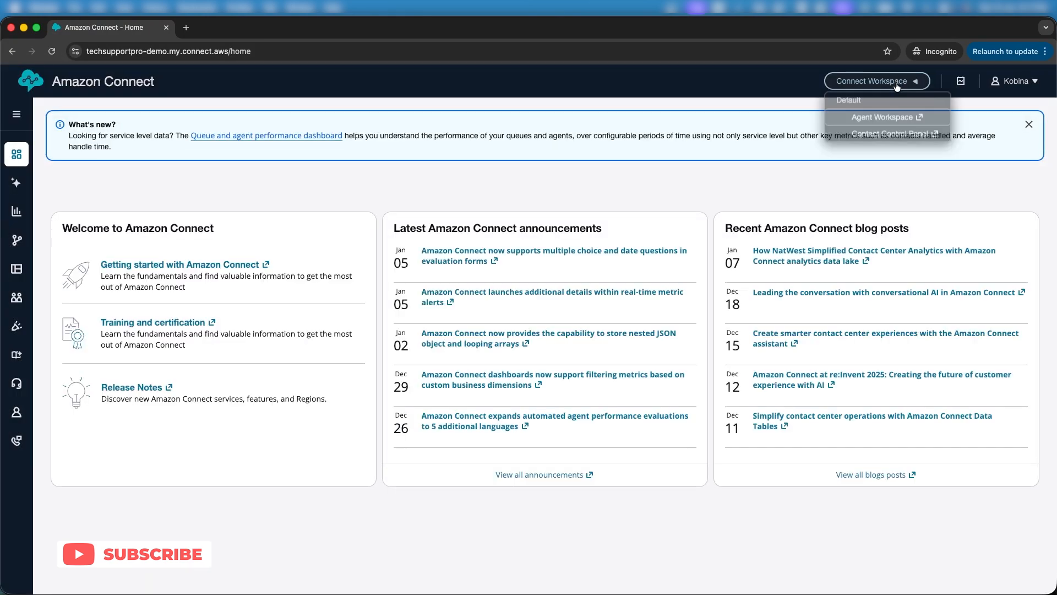
left_click(875, 134)
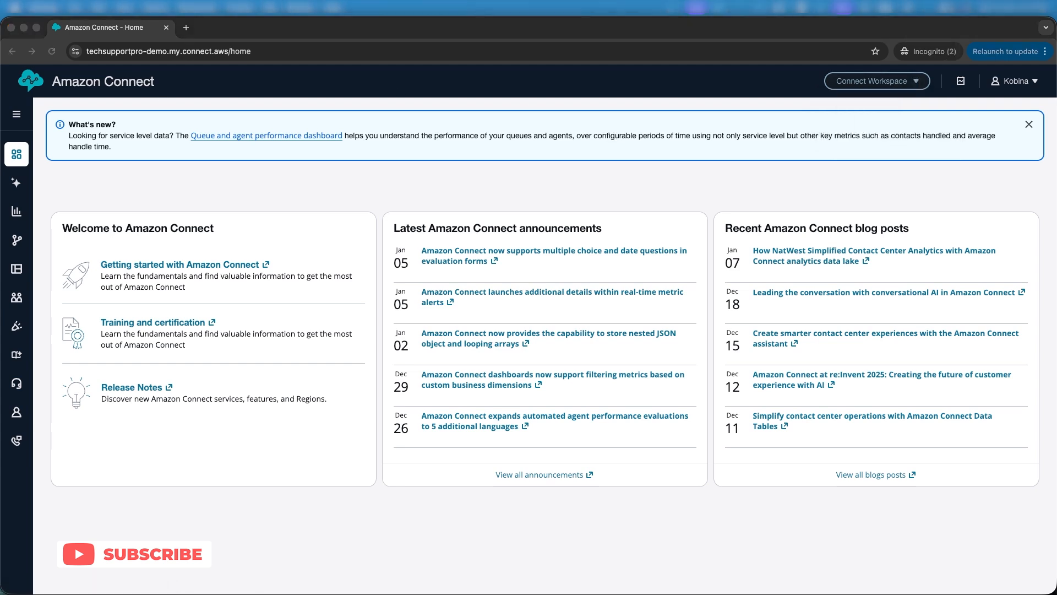
left_click_drag(1, 126, 693, 72)
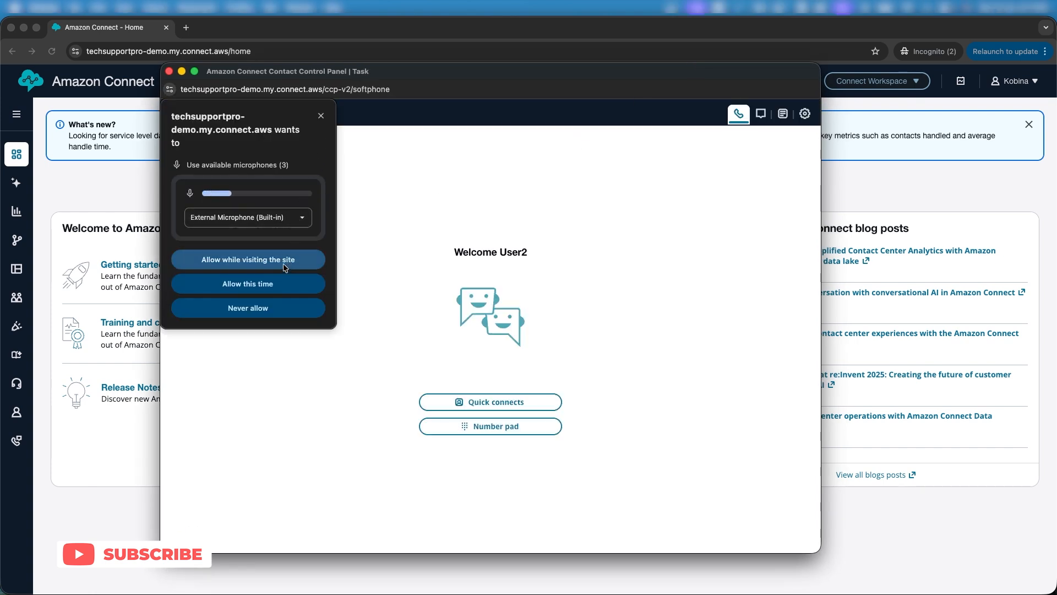
Step: Allow microphone, deny camera, confirm Meetings is among the status choices, then close the panel
left_click(264, 284)
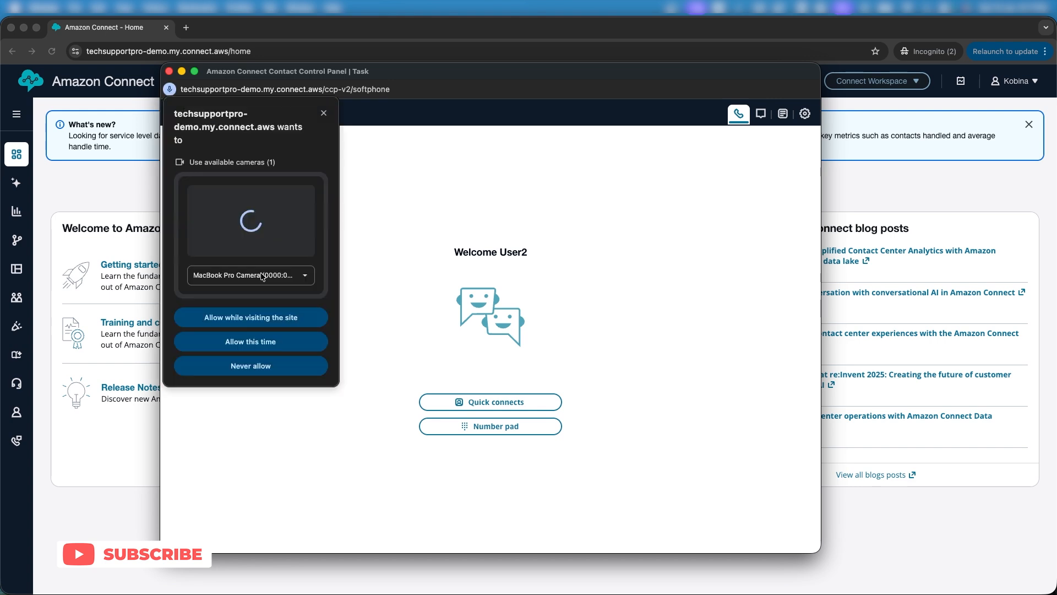
left_click(259, 361)
left_click(234, 114)
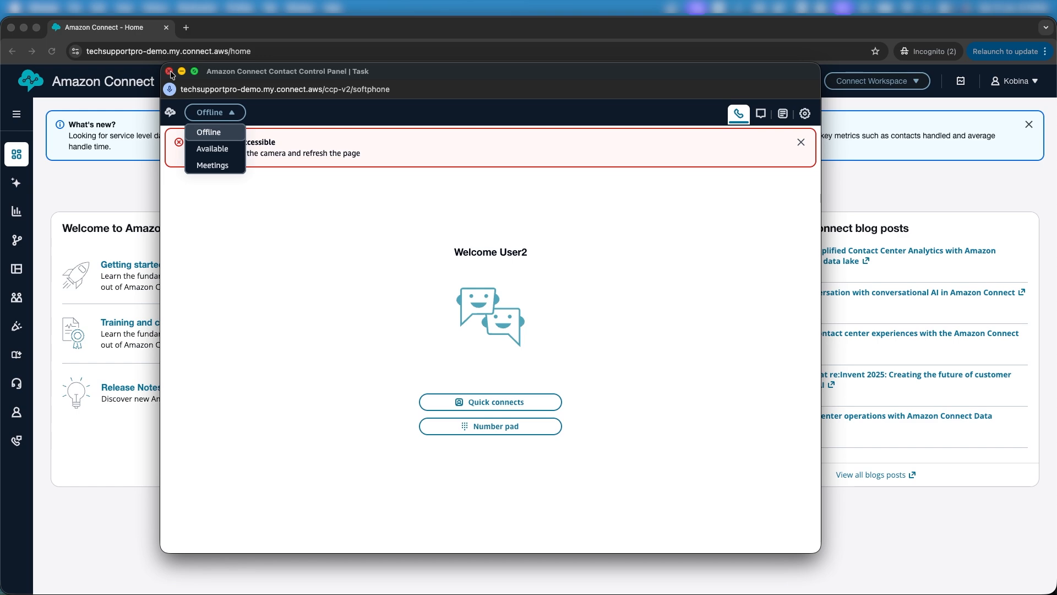
left_click(170, 71)
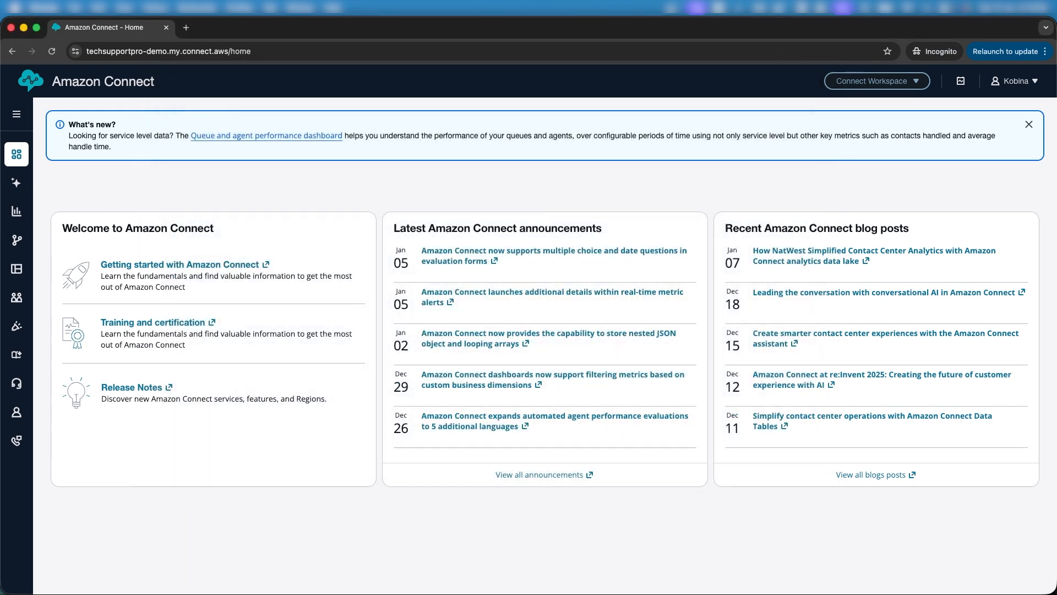